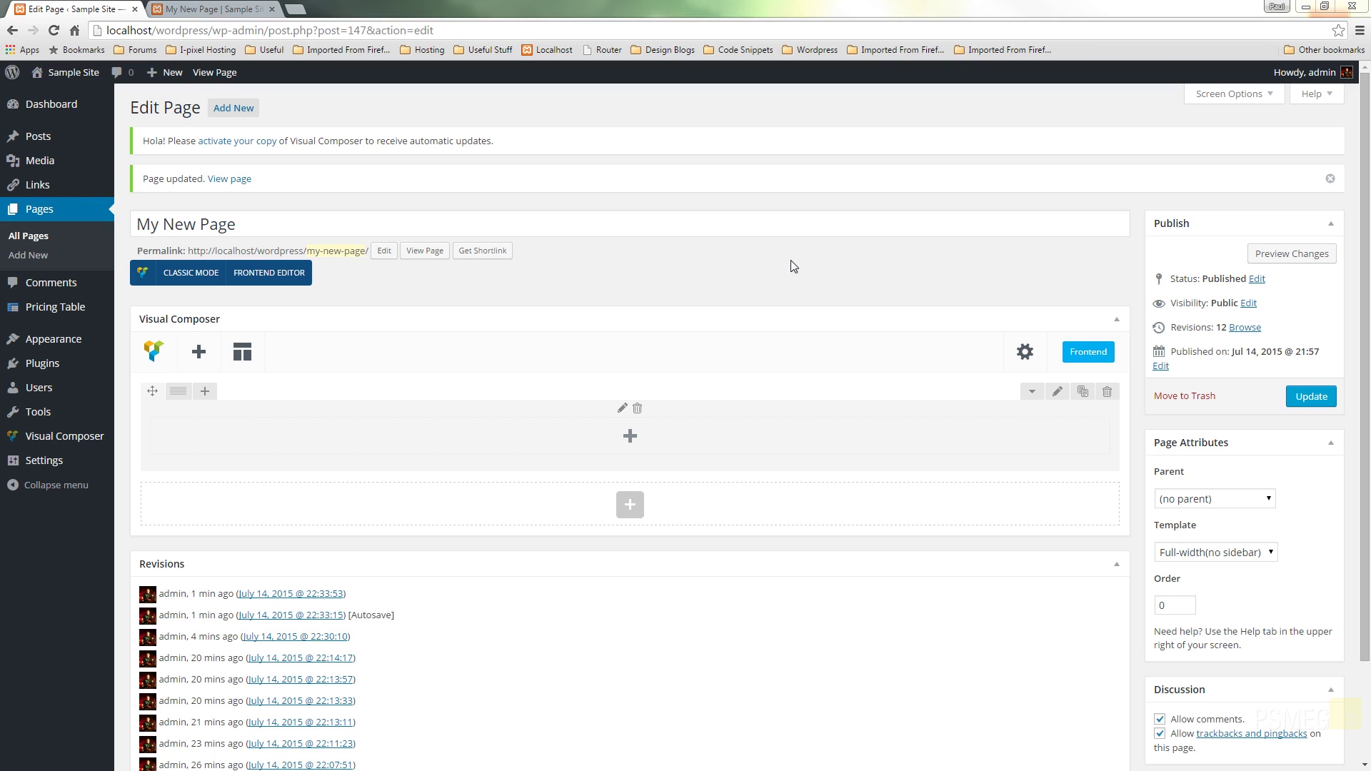
Insert a Tabs element with Tab 1 and Tab 2 into the empty row of My New Page.
click(637, 451)
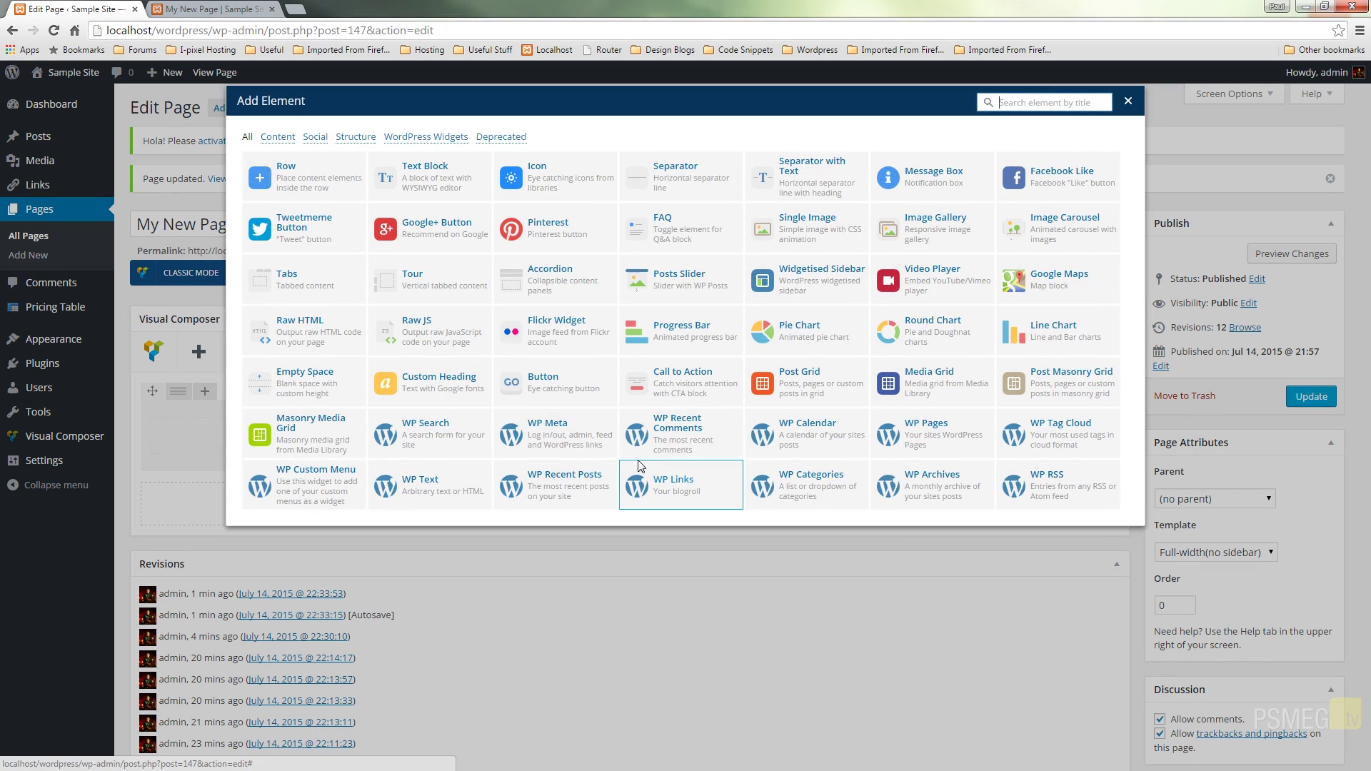
click(297, 284)
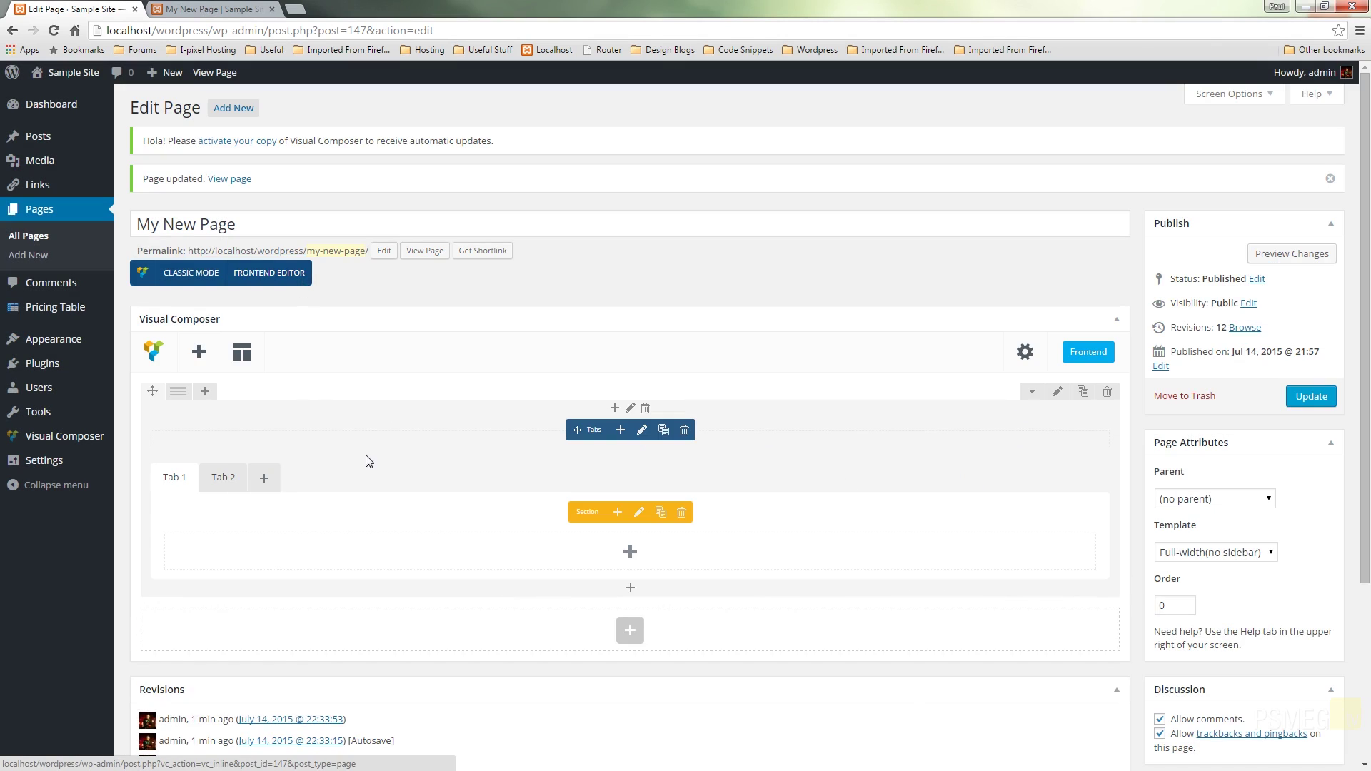
scroll(793, 465, down, 4)
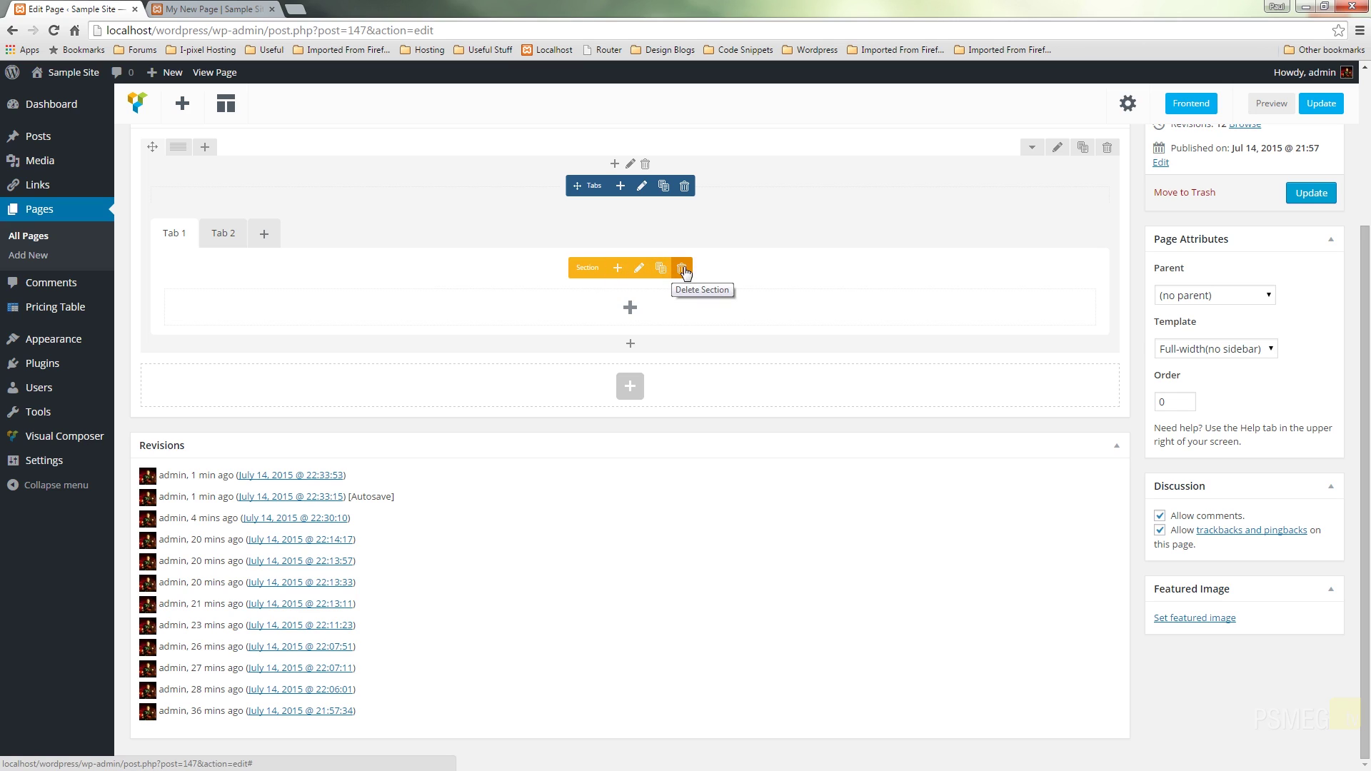
In the first tab's section settings, replace the title 'Tab 1' with 'Settings'.
click(640, 271)
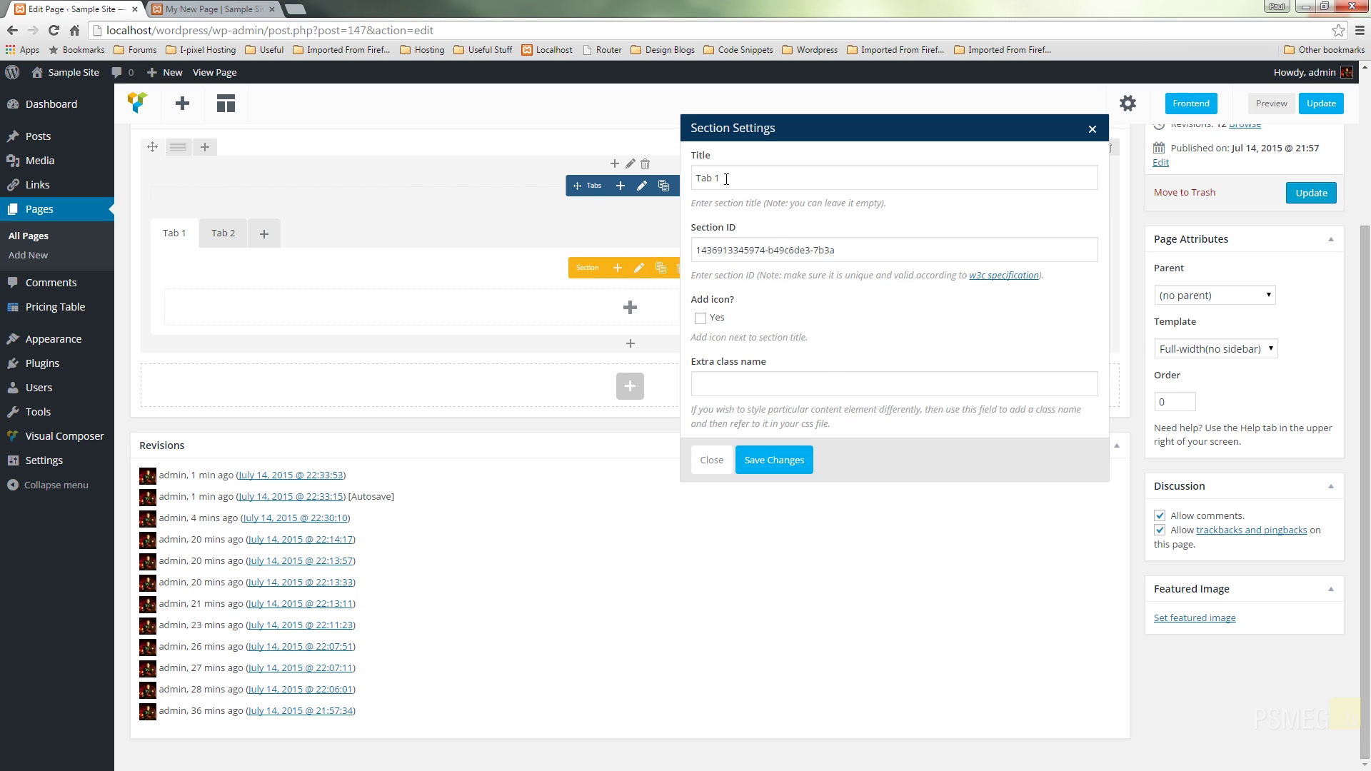
drag(722, 178, 672, 186)
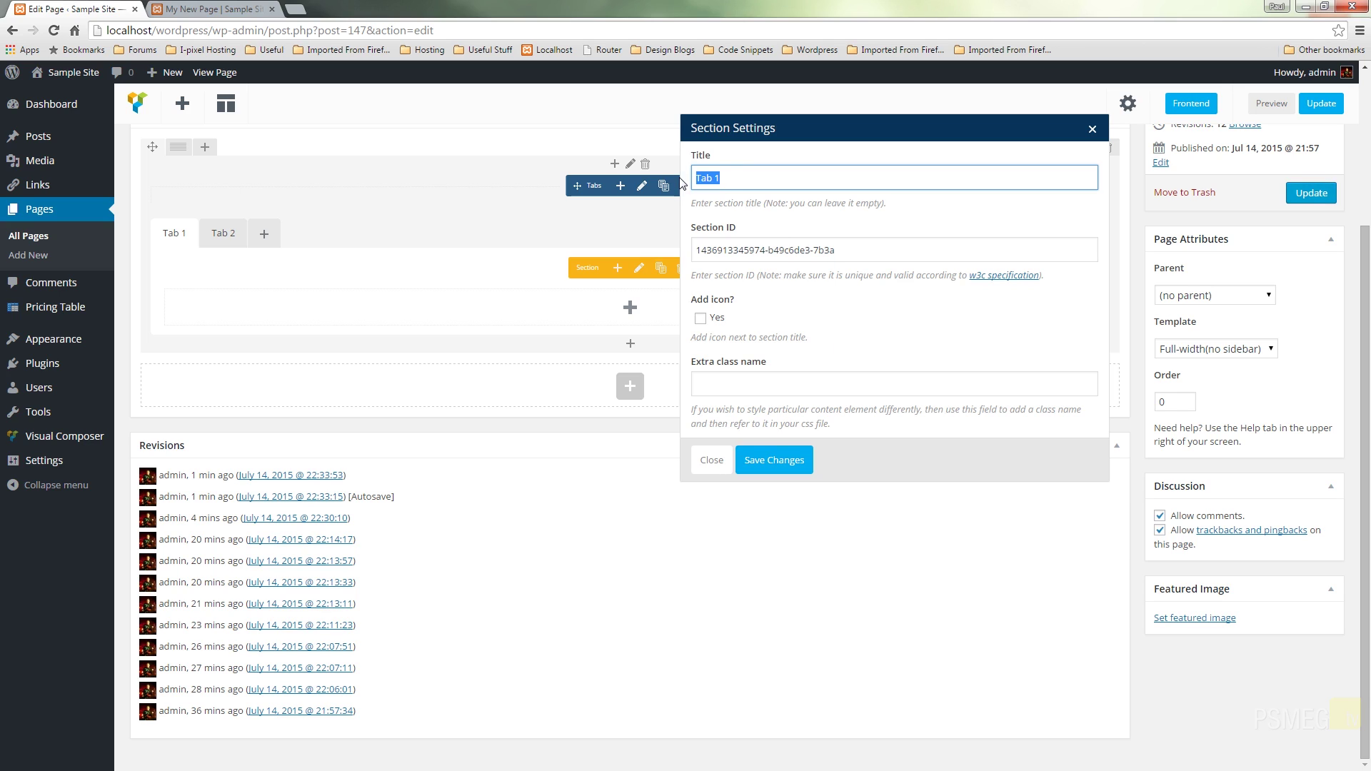
text(Settings)
Enable a tab icon placed before the title and browse the Font Awesome icons.
click(716, 322)
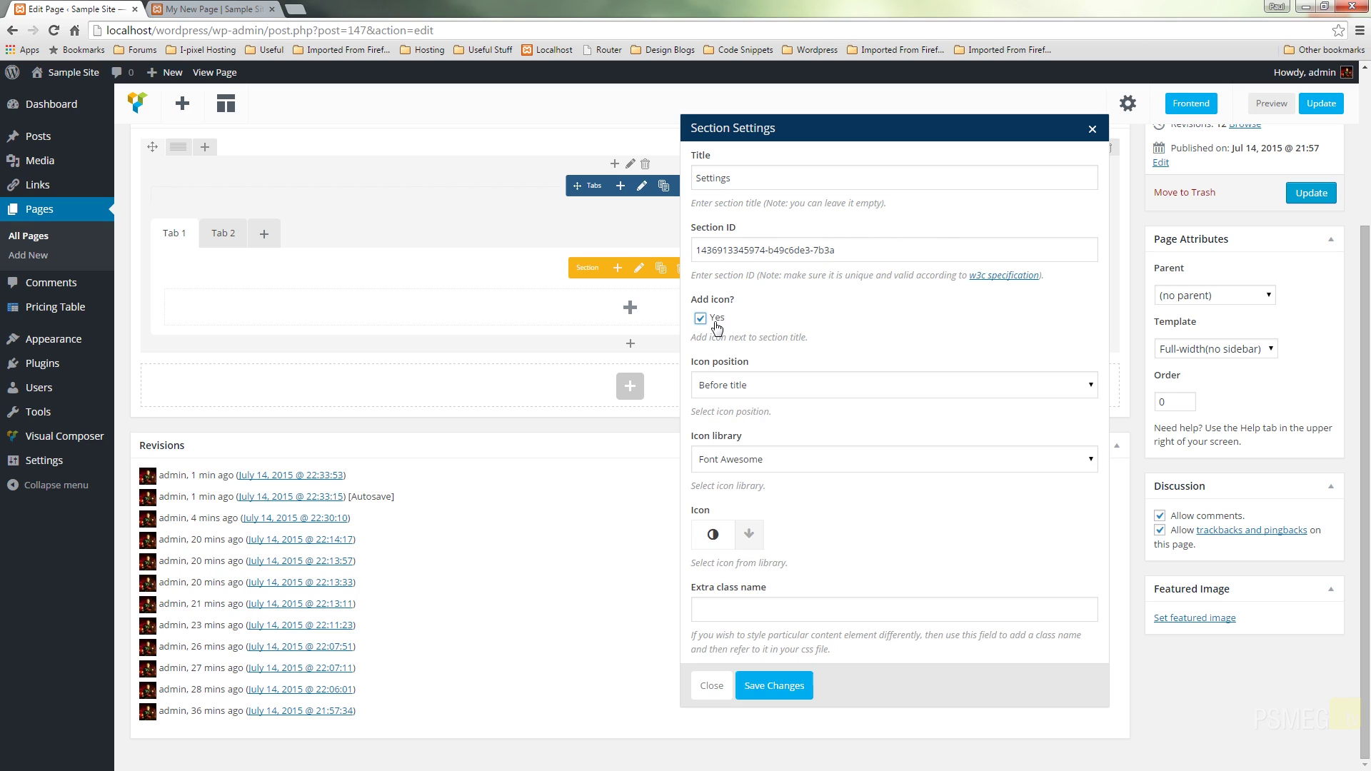
click(776, 390)
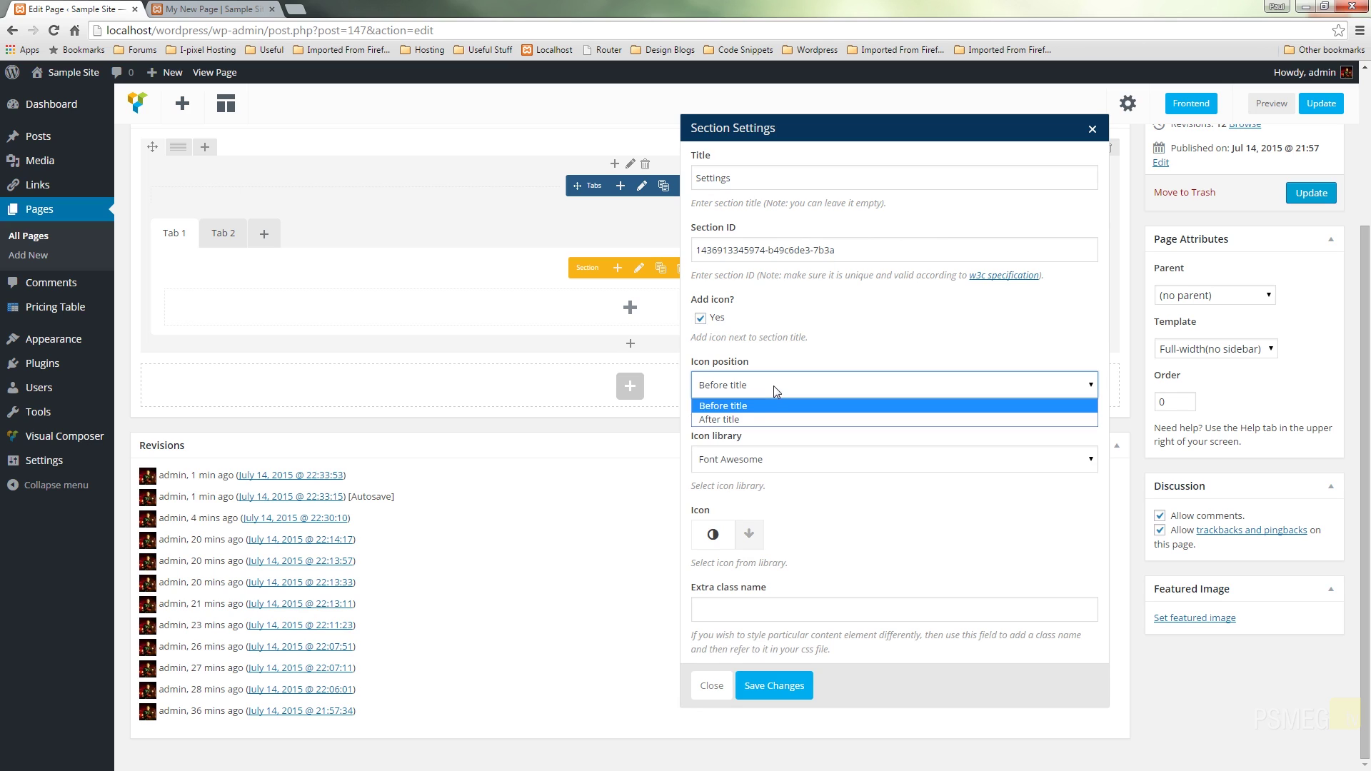
click(899, 355)
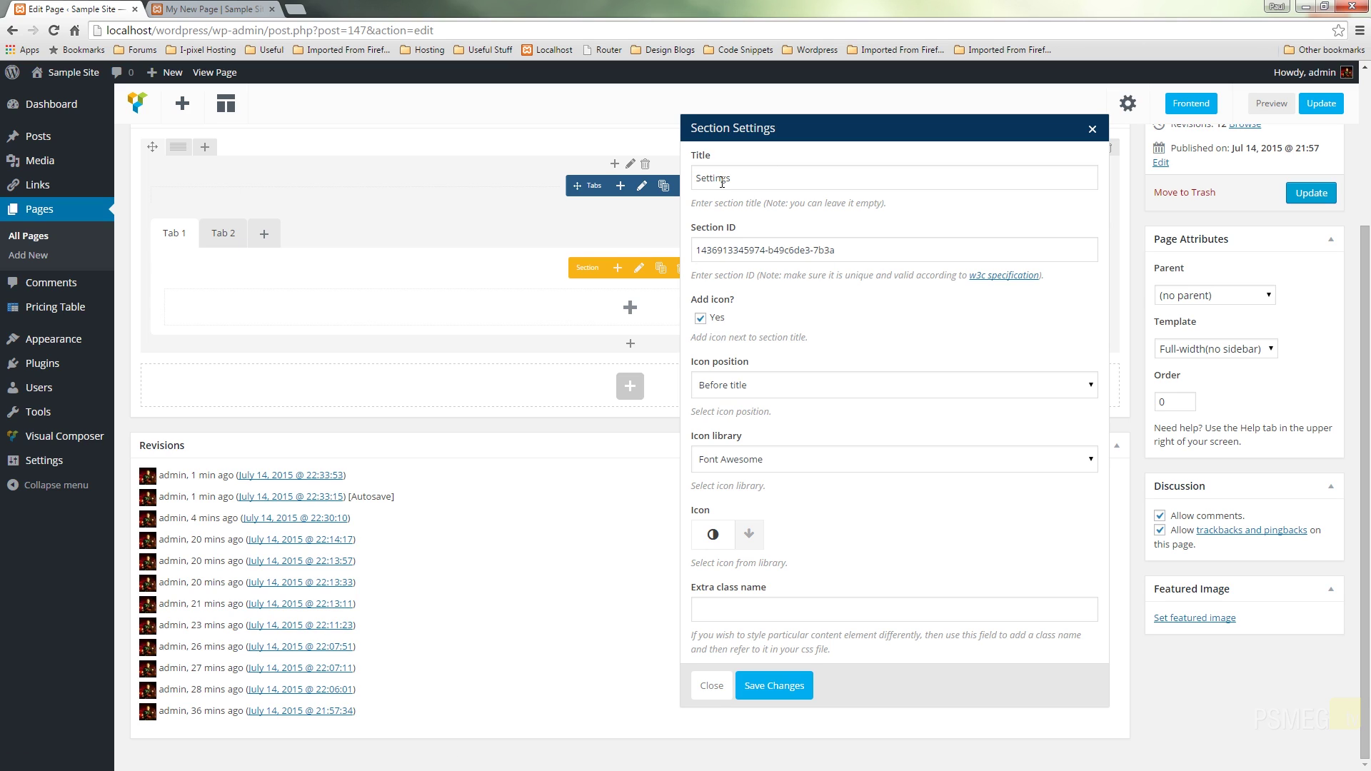
click(1023, 471)
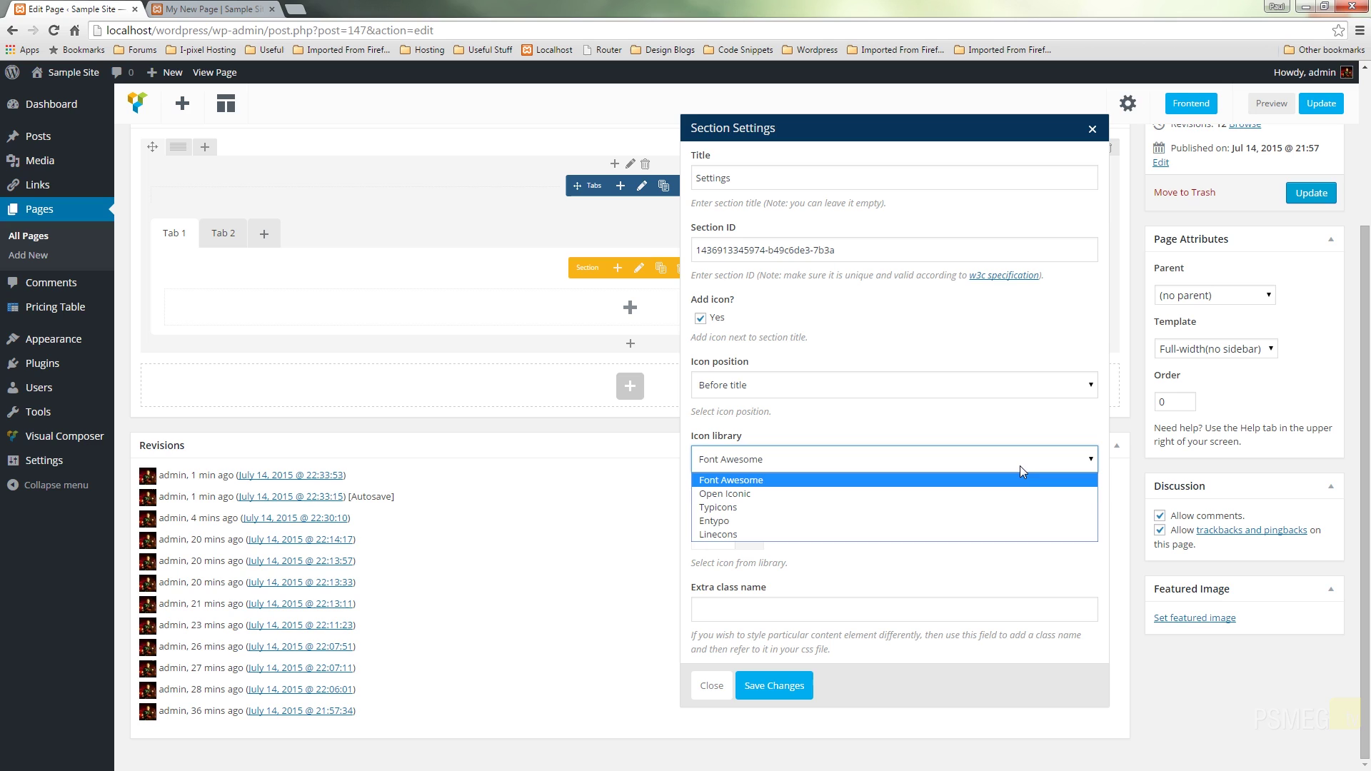
click(1002, 420)
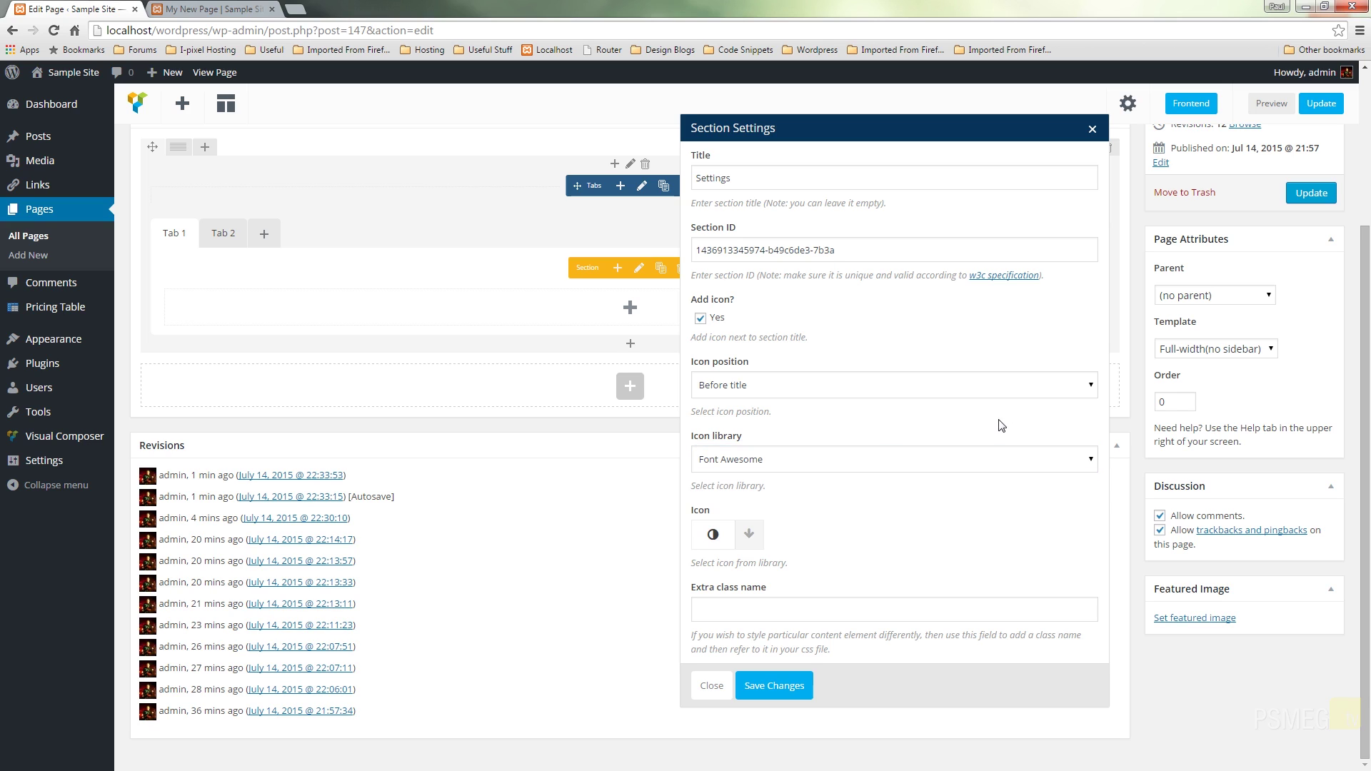
click(749, 536)
scroll(893, 564, down, 3)
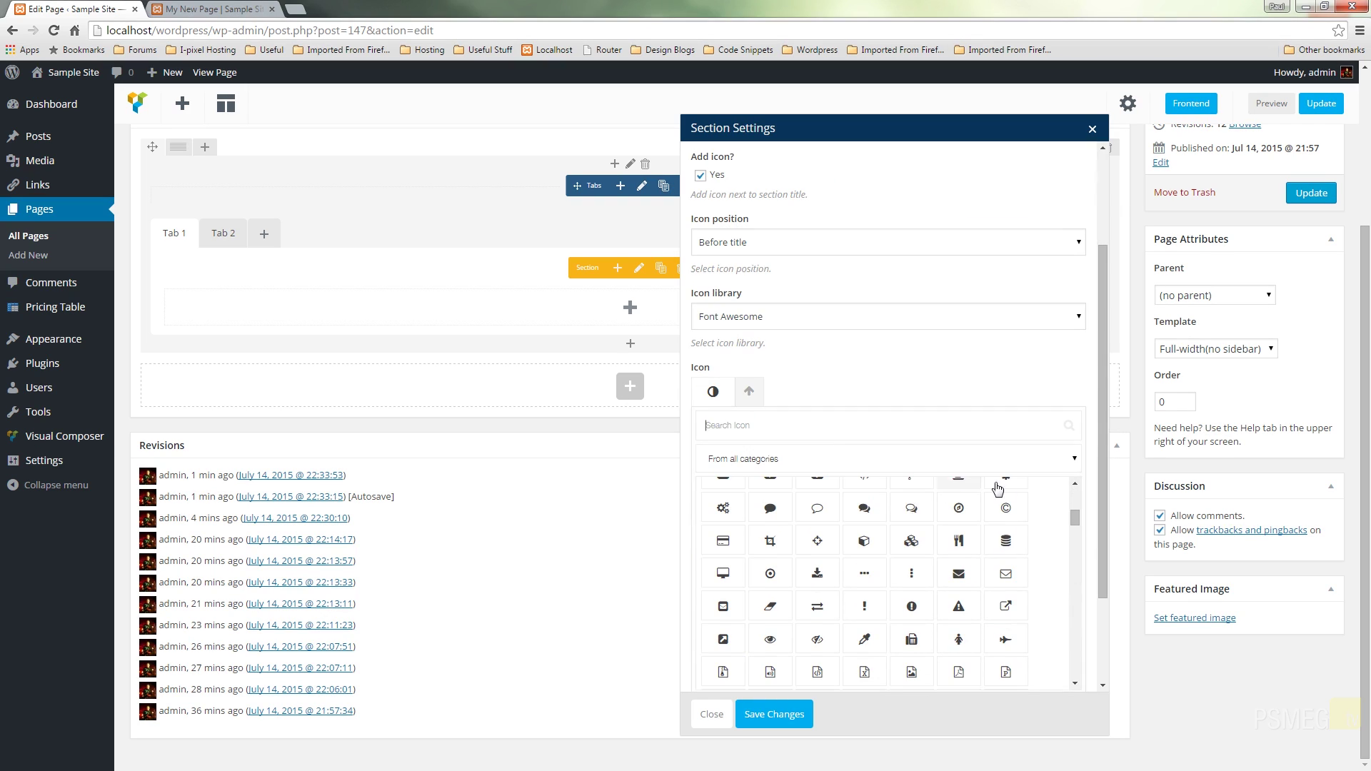
click(846, 461)
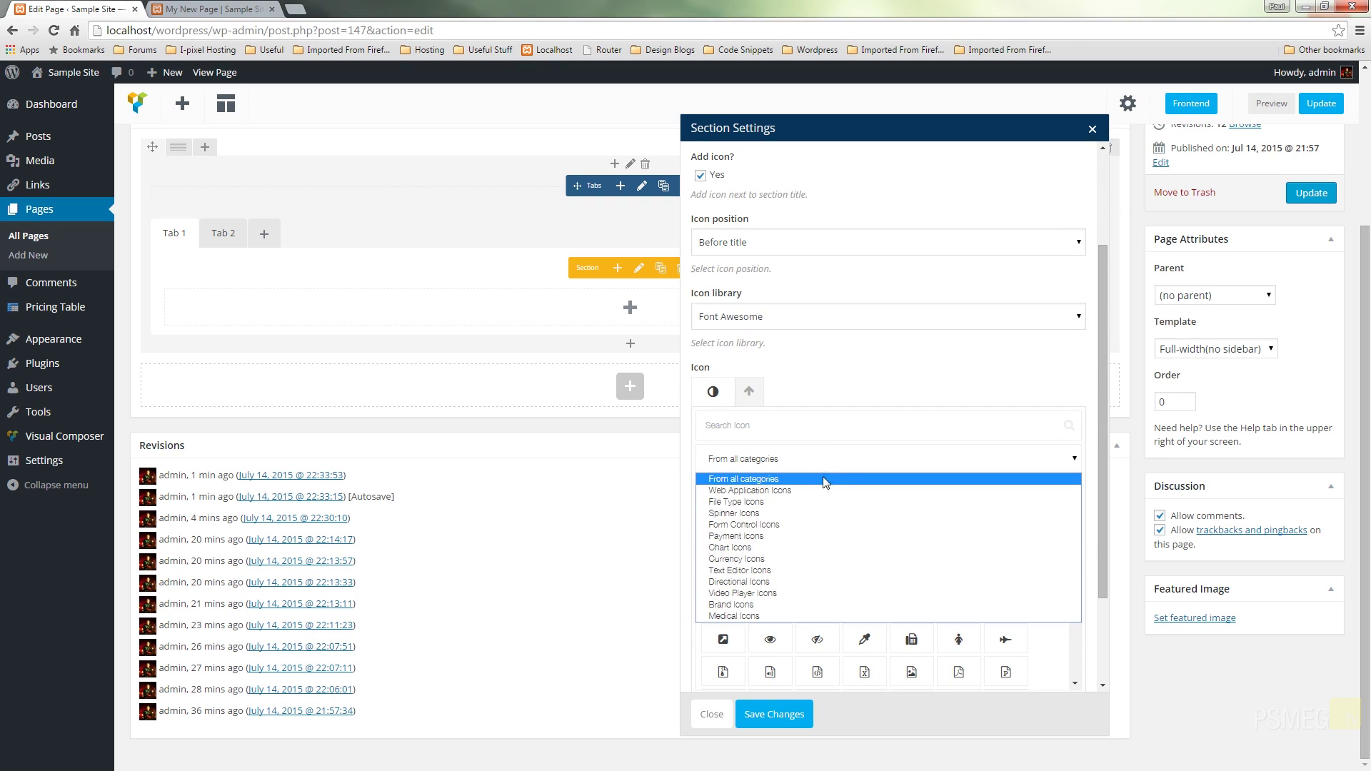
click(928, 389)
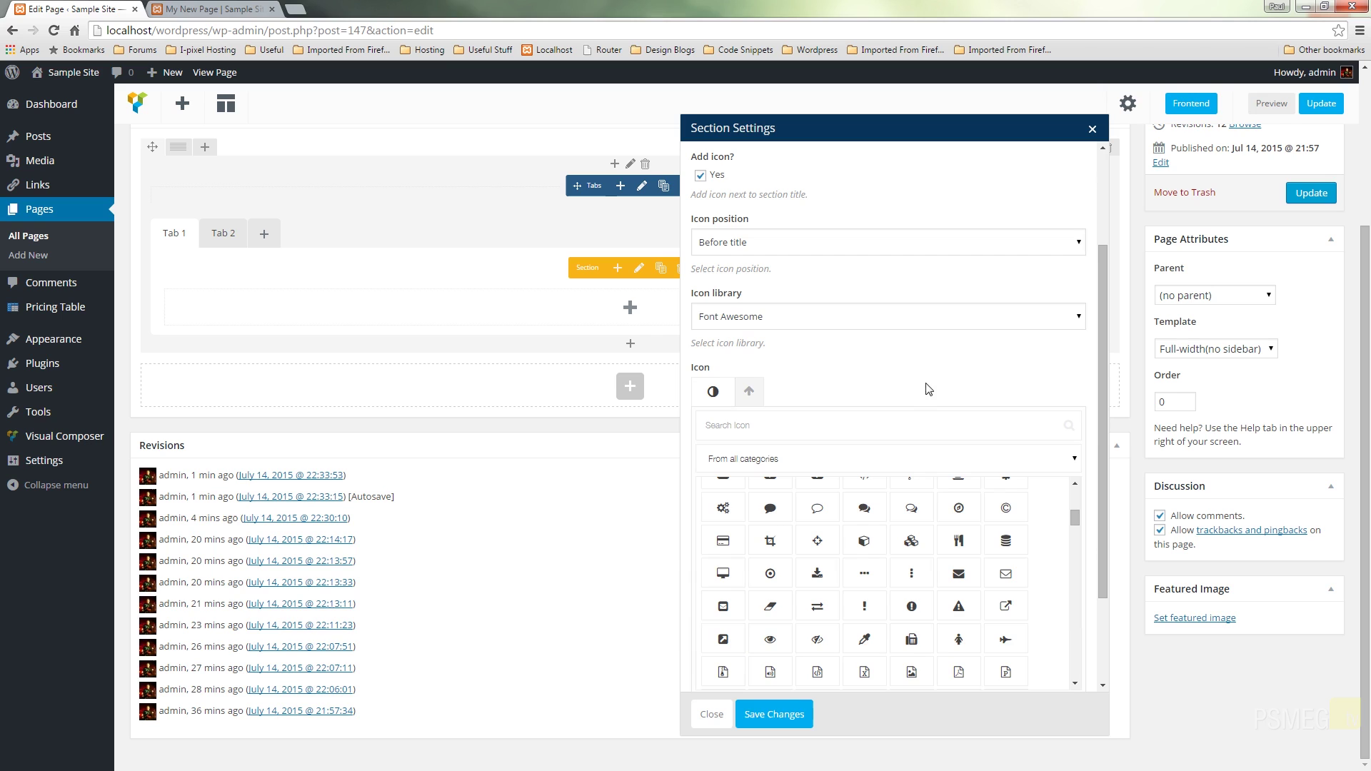
scroll(946, 510, up, 3)
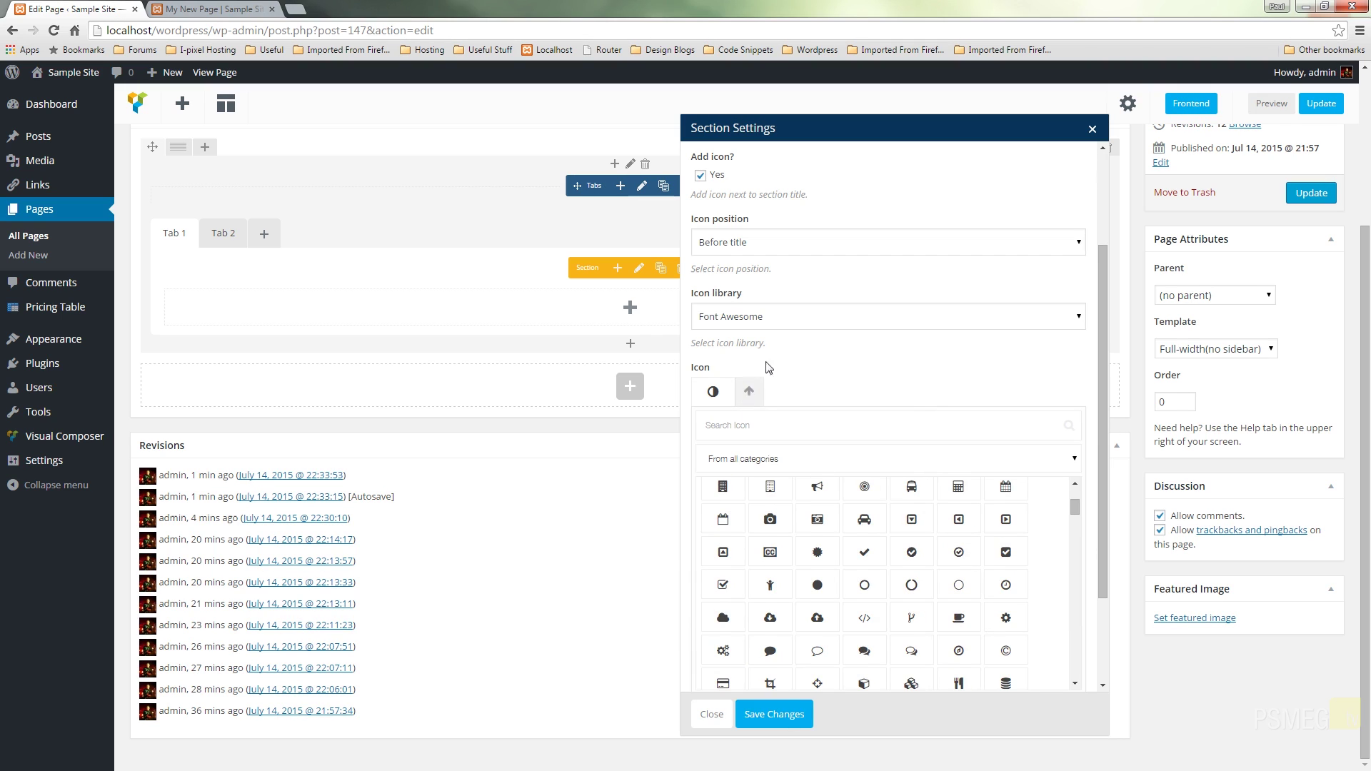
Switch the icon library to Open Iconic, choose the bar-chart icon, and save the section.
click(759, 323)
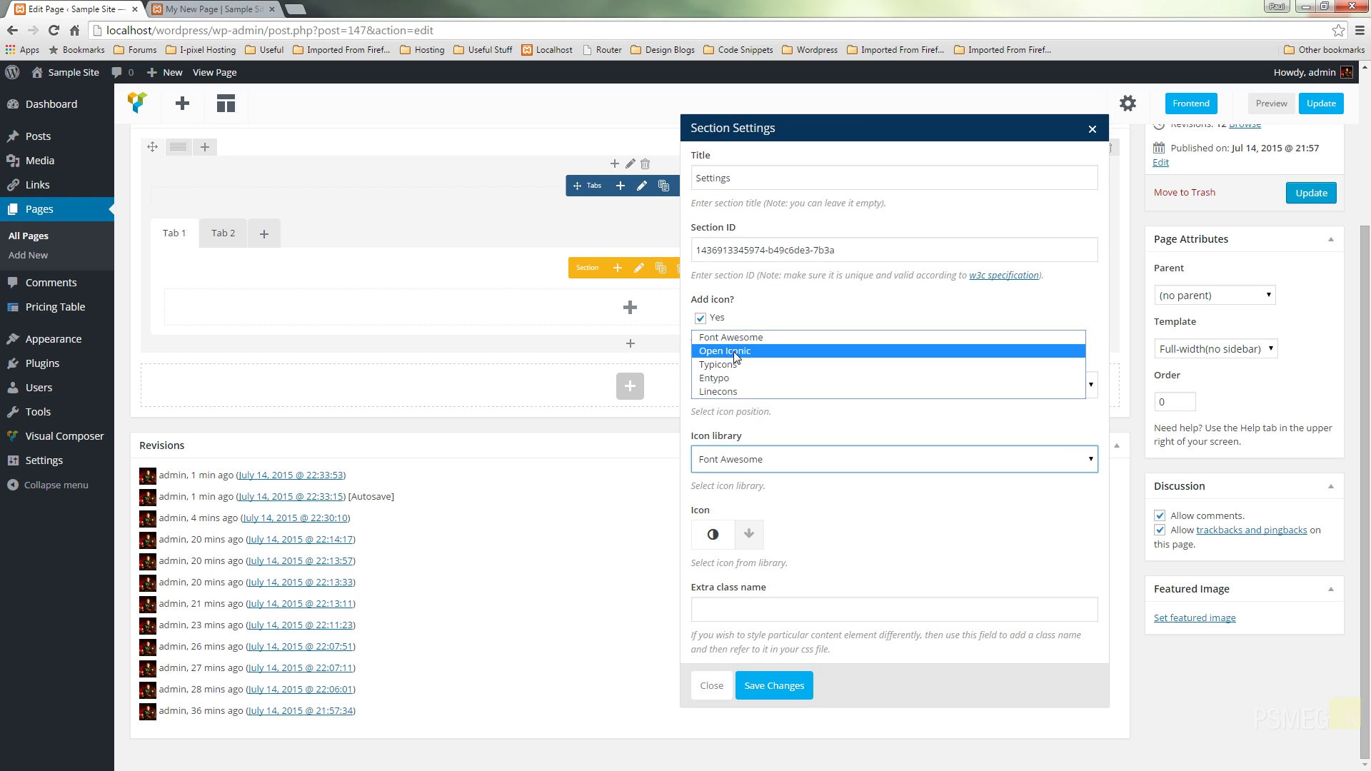
click(724, 350)
click(757, 537)
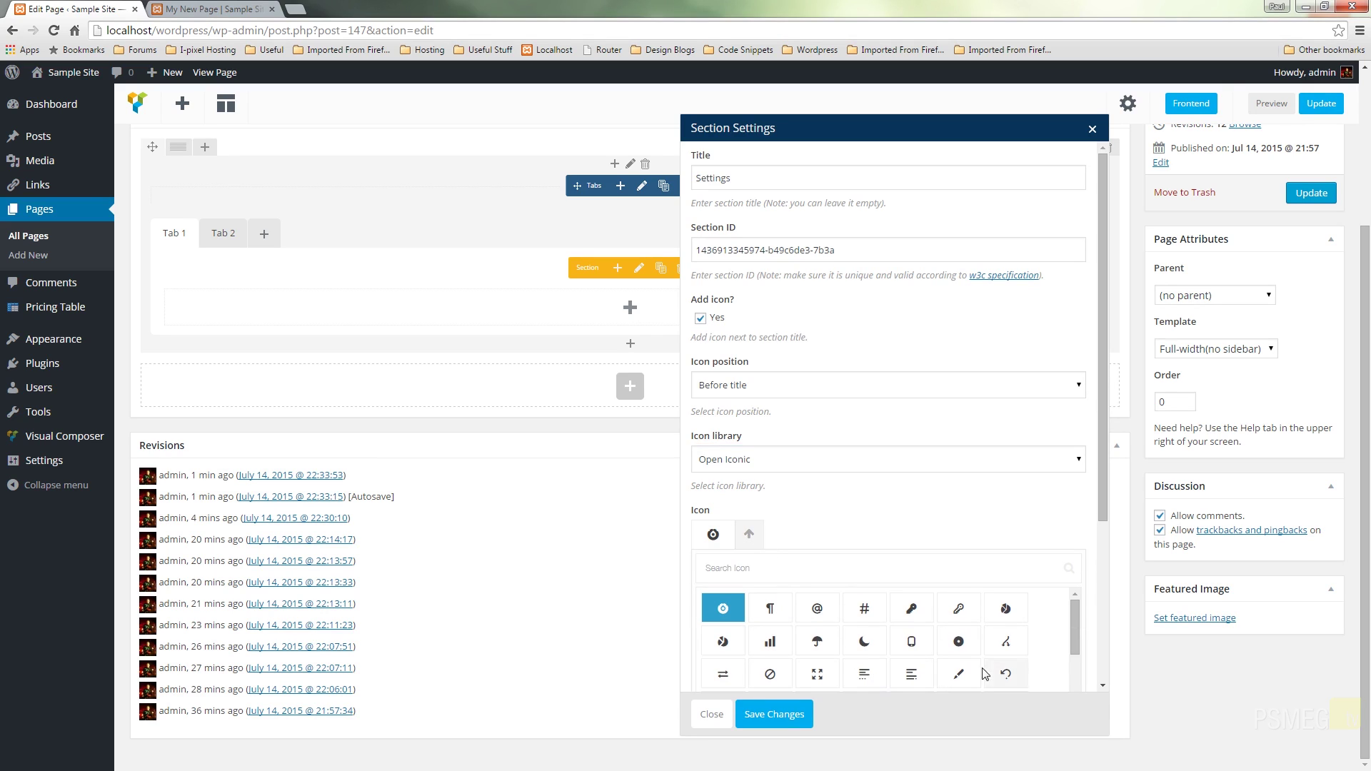
scroll(1026, 621, down, 5)
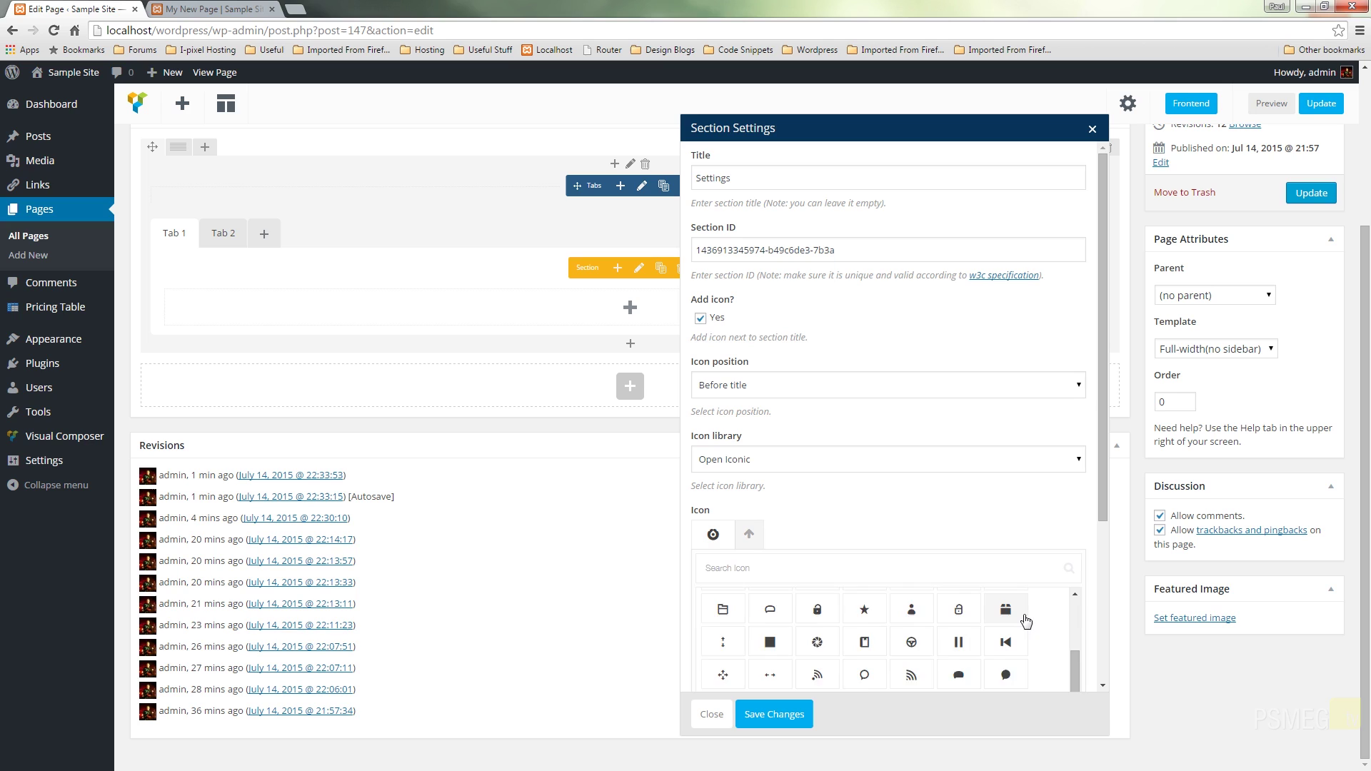
scroll(1029, 621, up, 5)
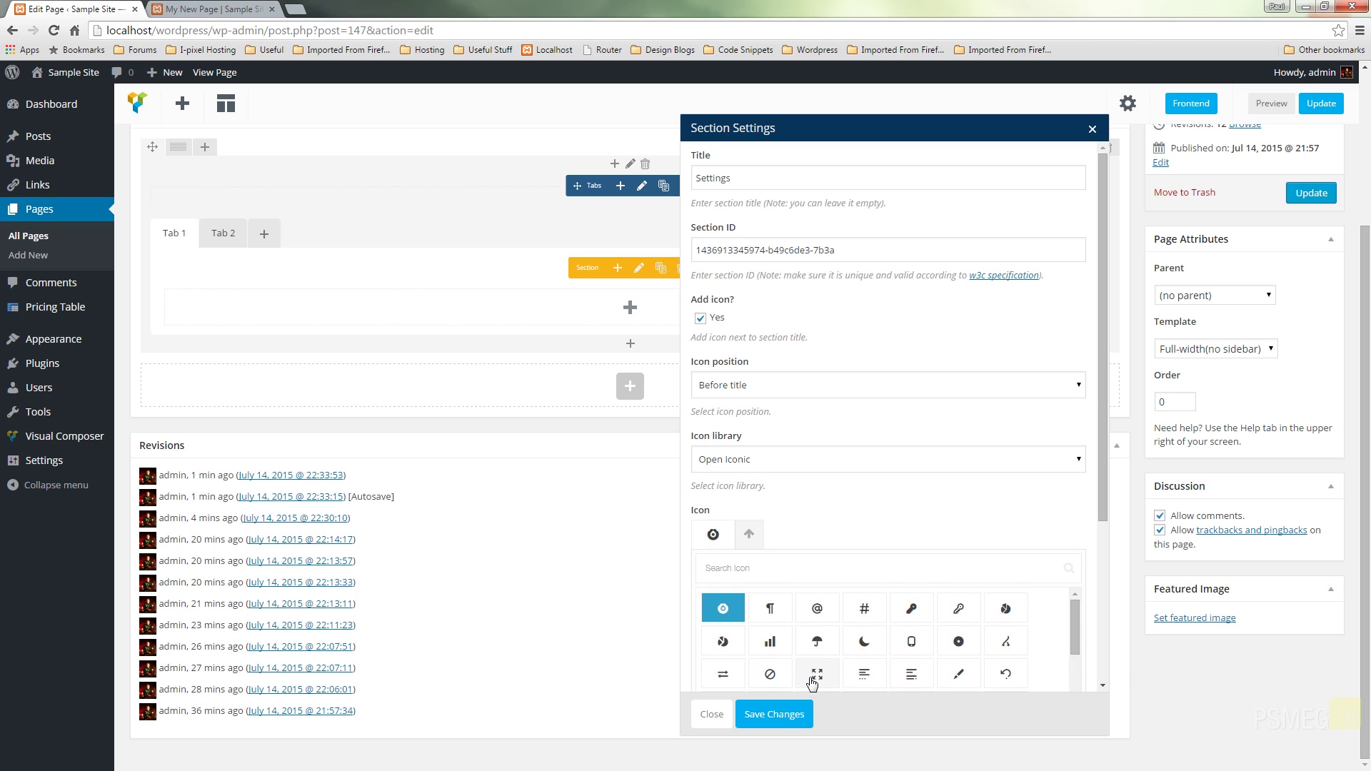
click(770, 642)
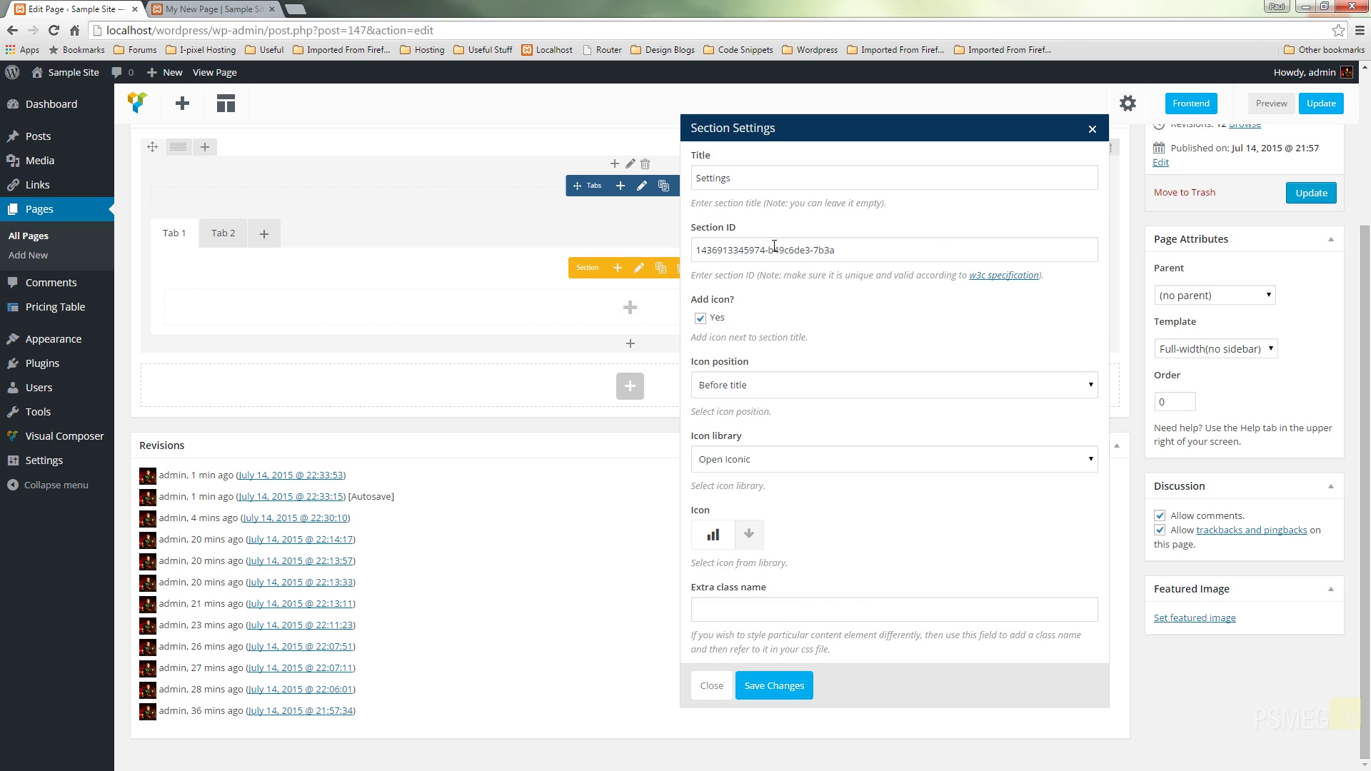
click(781, 696)
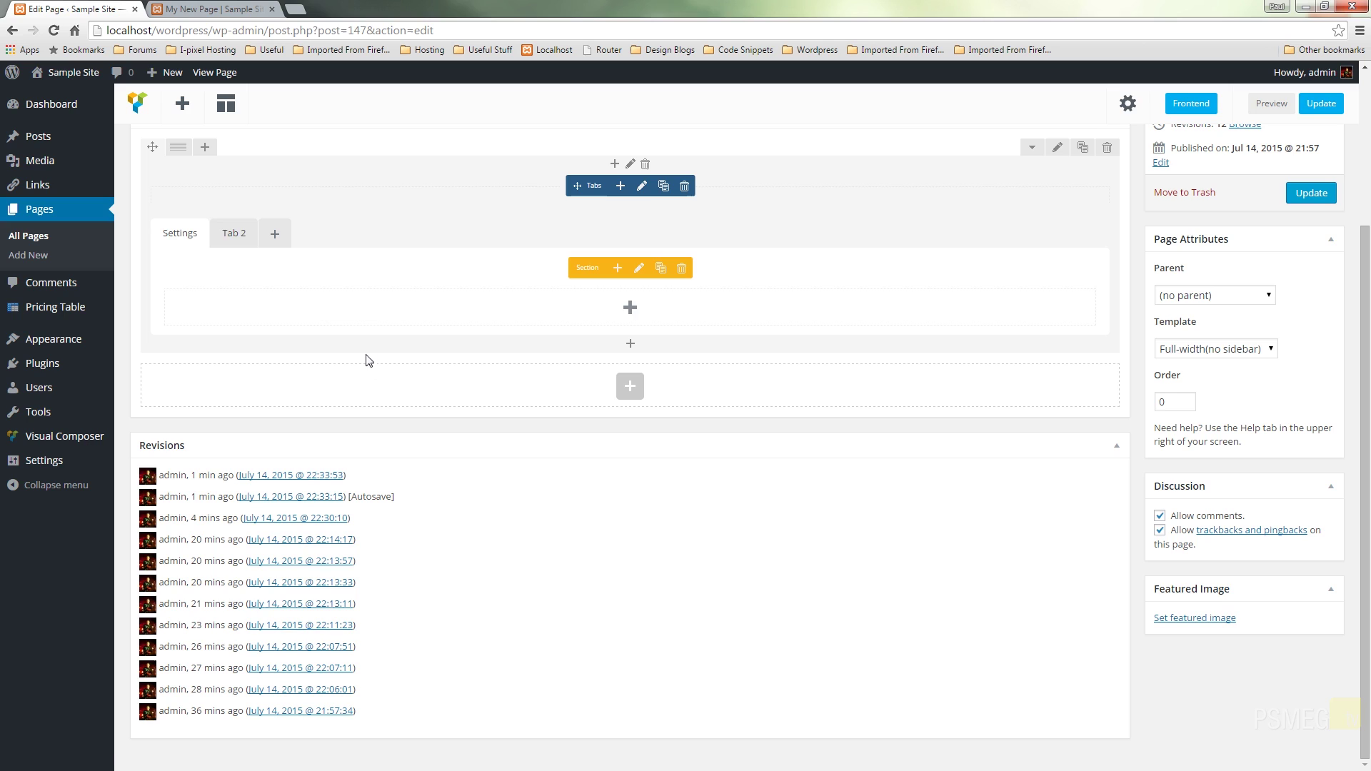
Open the second tab's section settings and enter 'Widgets' as its title.
click(234, 237)
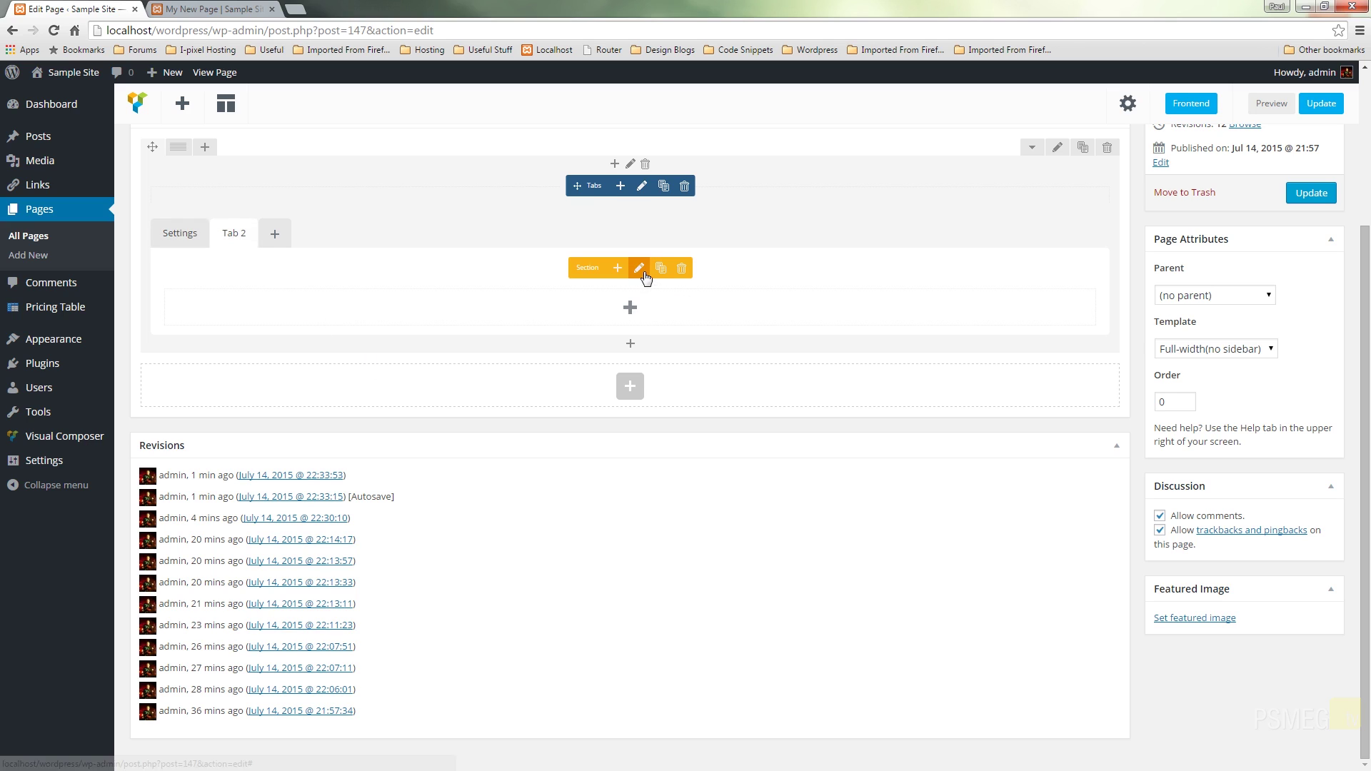
click(641, 271)
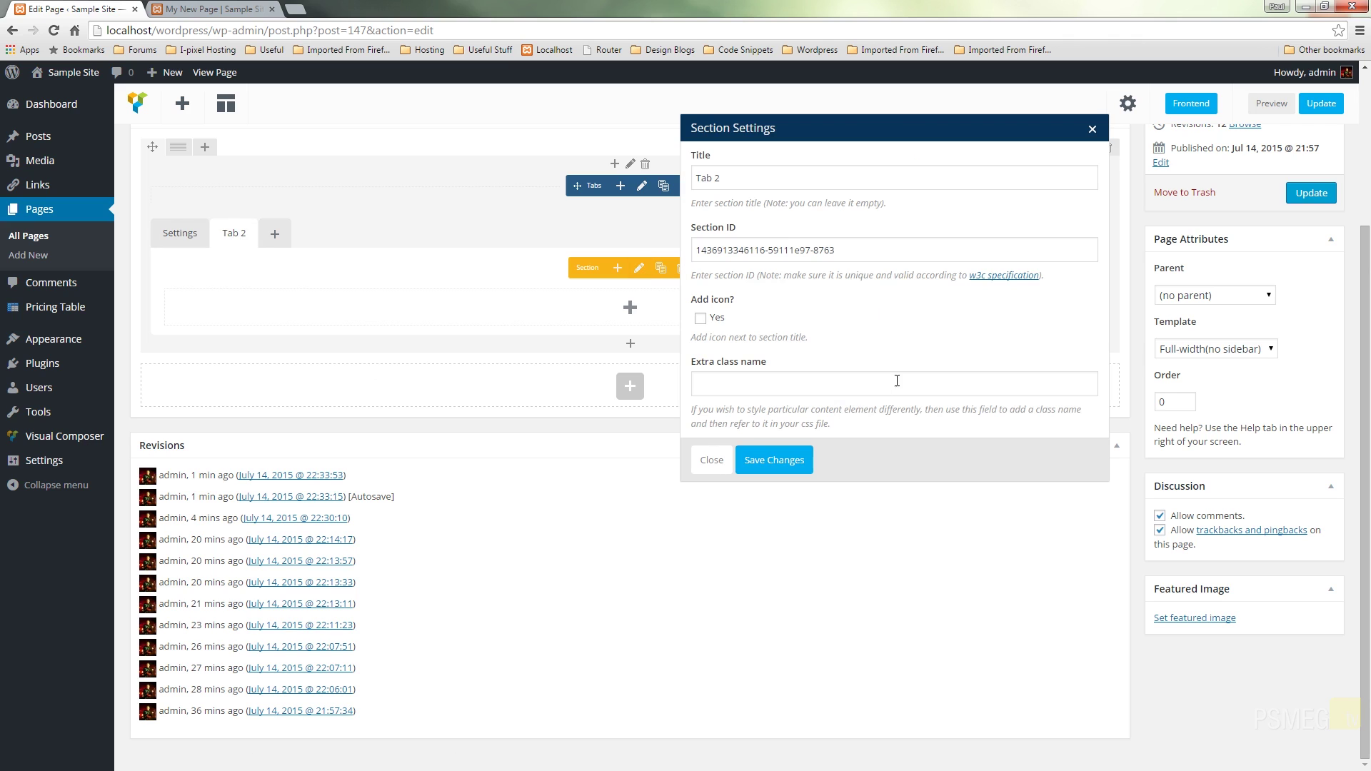
click(744, 179)
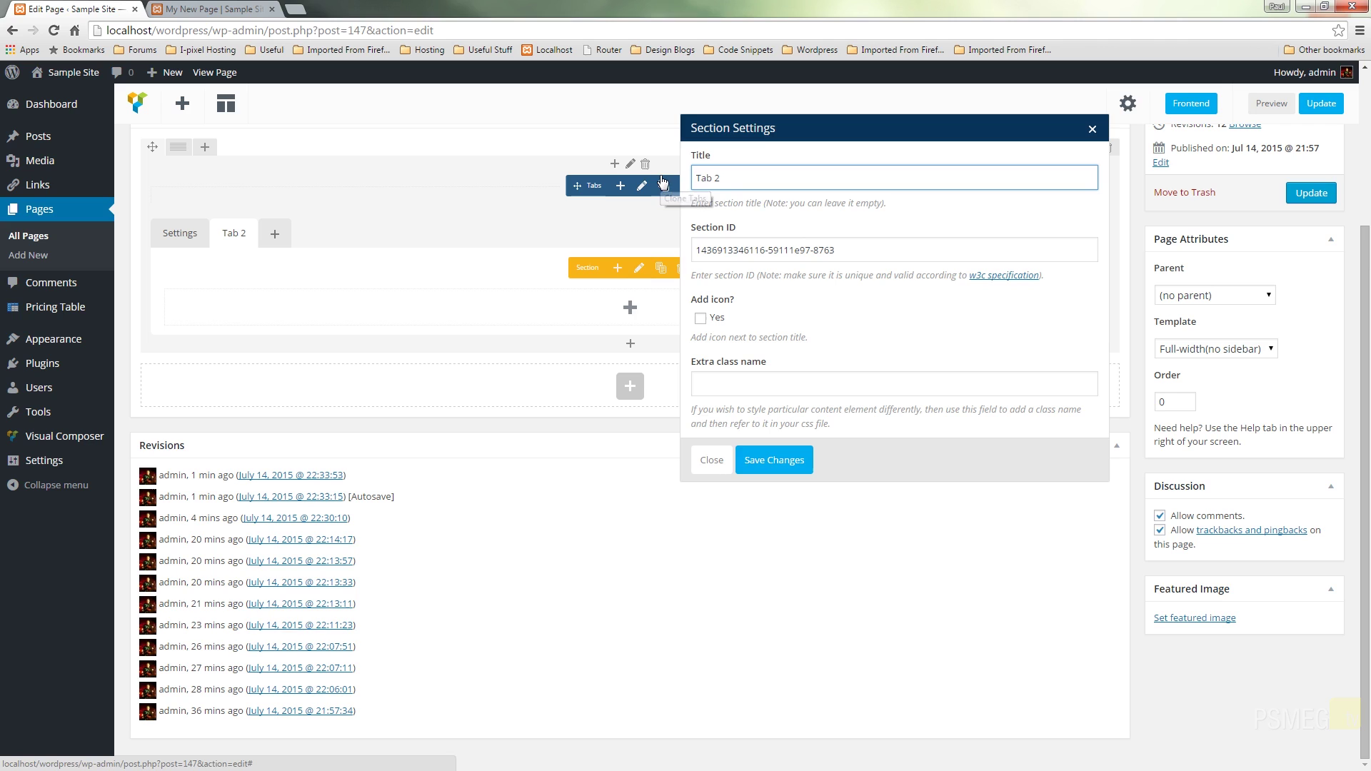
text(Widgets)
Give the tab an Open Iconic umbrella icon and delete the leftover 'Tab 2' text.
click(707, 321)
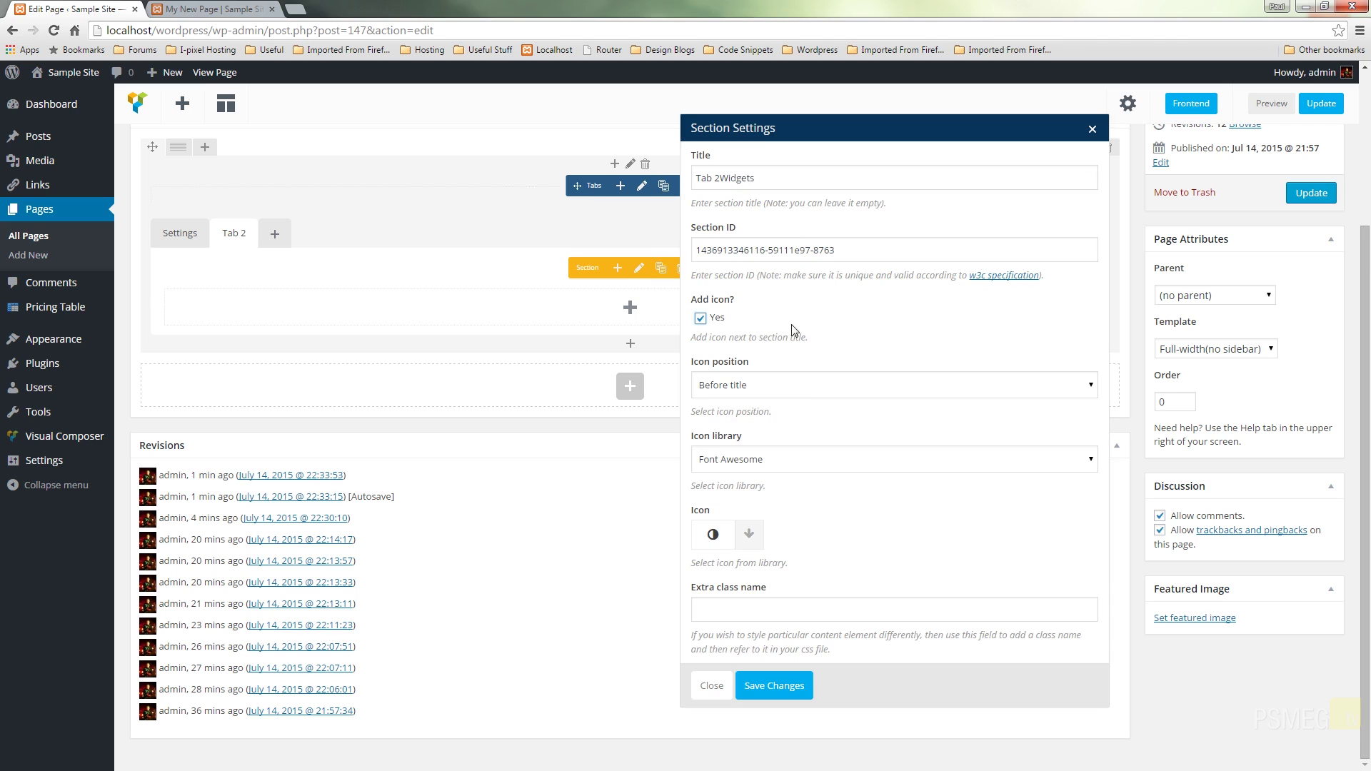
click(785, 461)
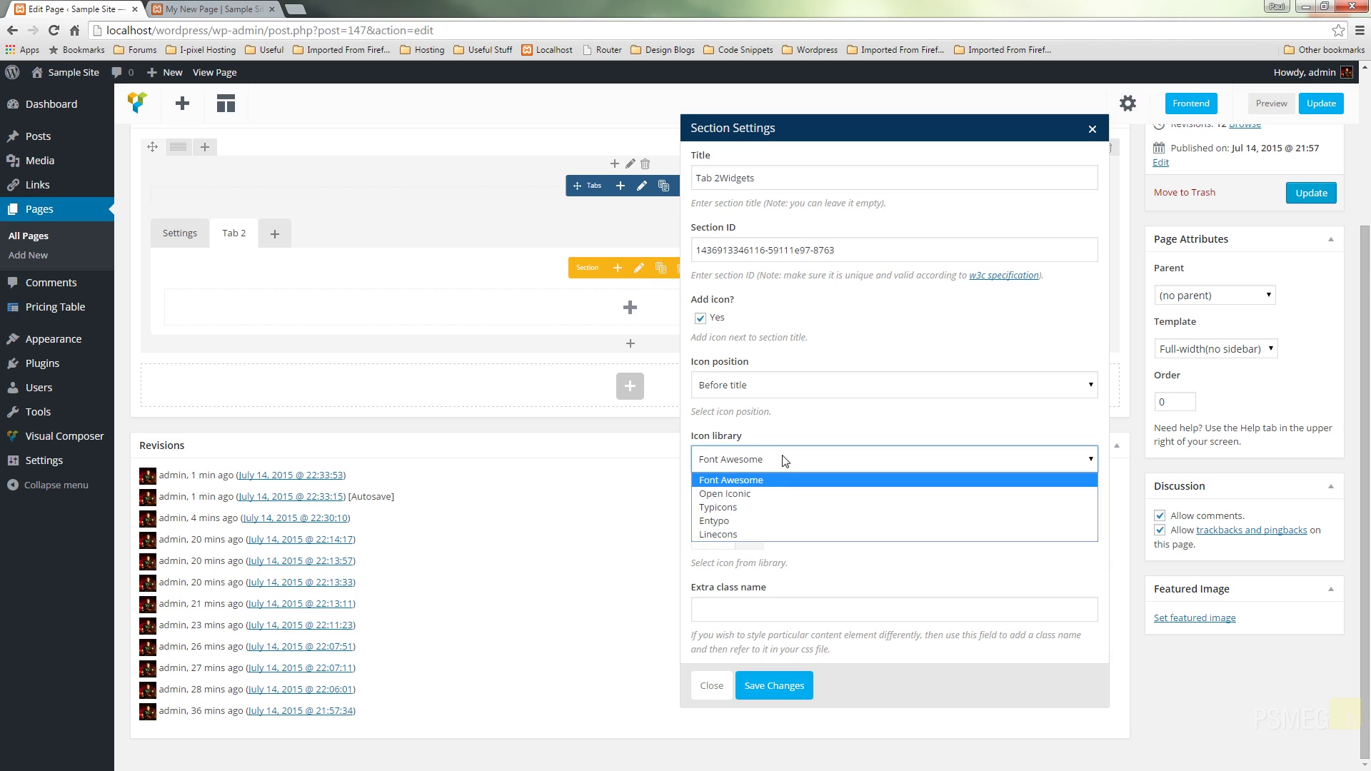
click(759, 492)
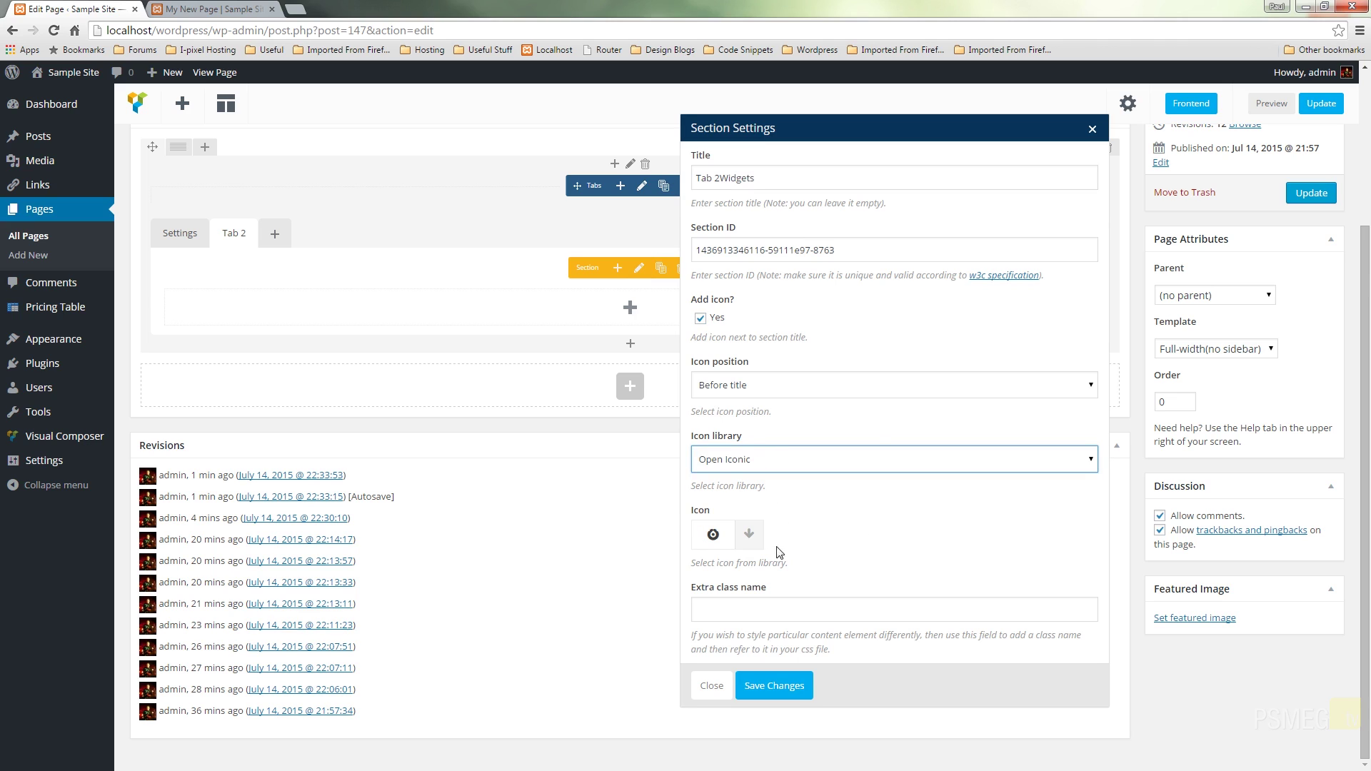
click(748, 535)
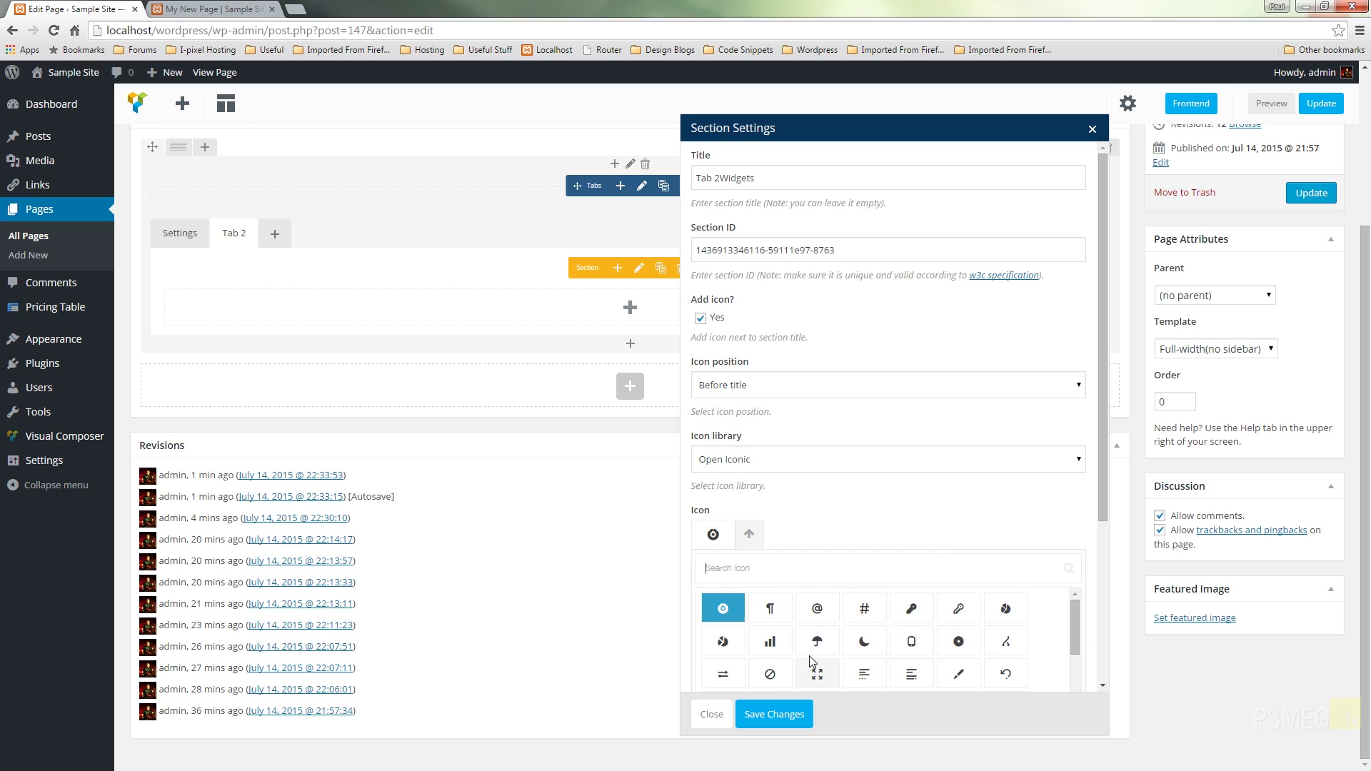
click(816, 641)
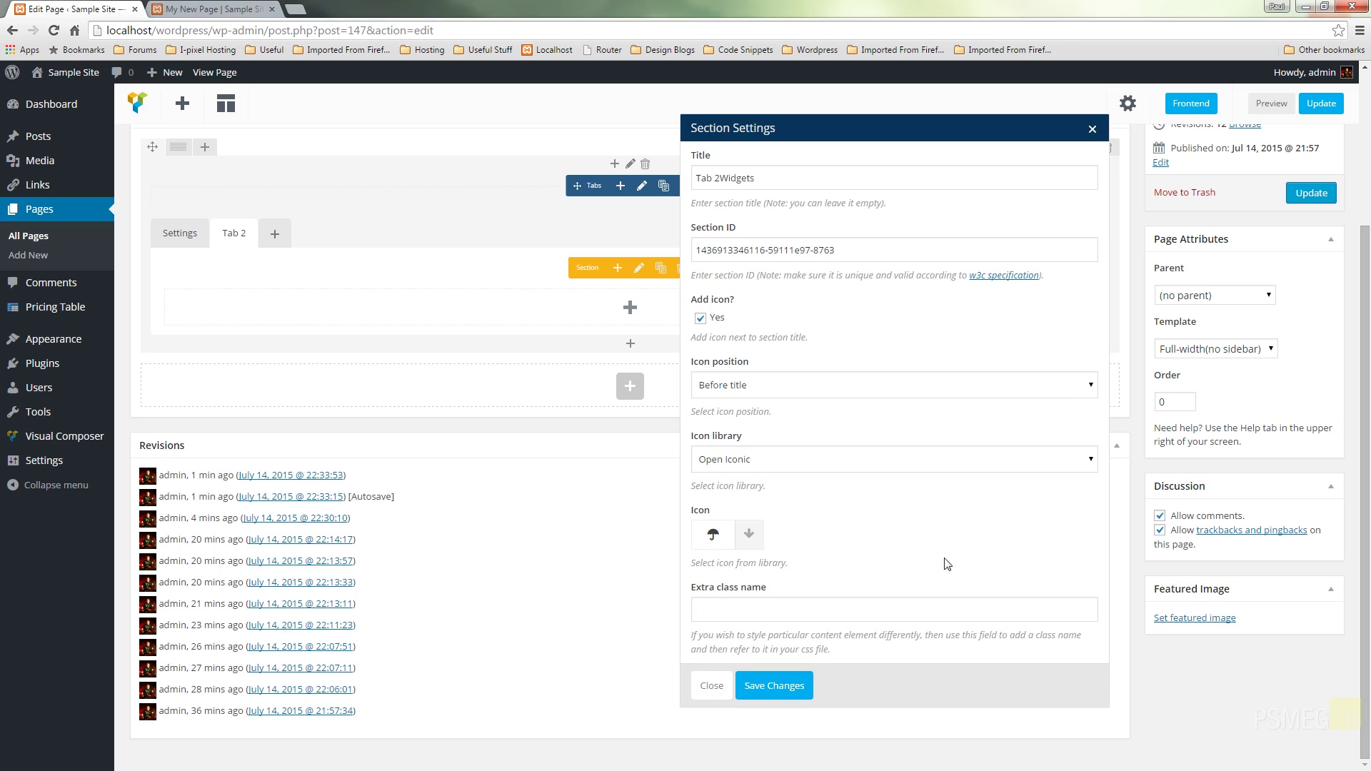
drag(720, 177, 693, 178)
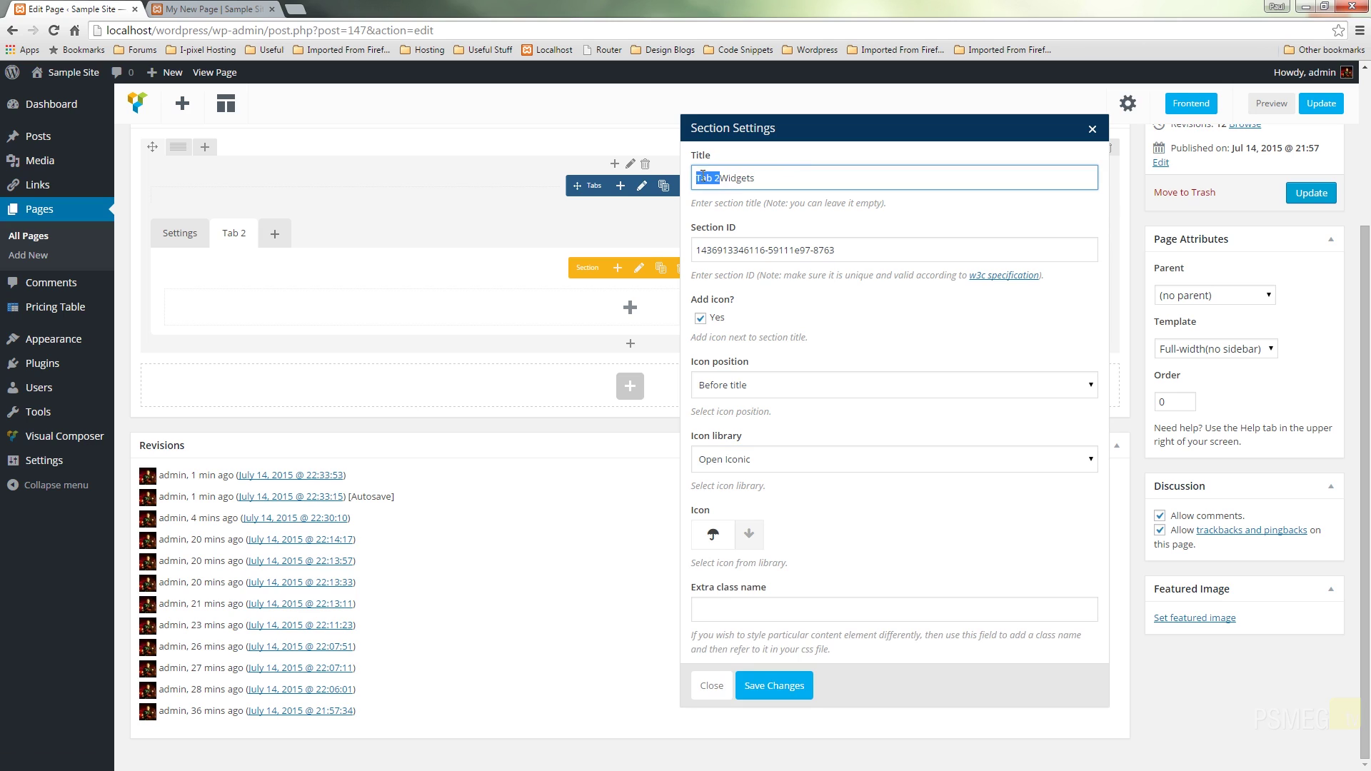
key(BackSpace)
Save the Widgets tab, then add a Text Block to the Settings tab.
click(797, 684)
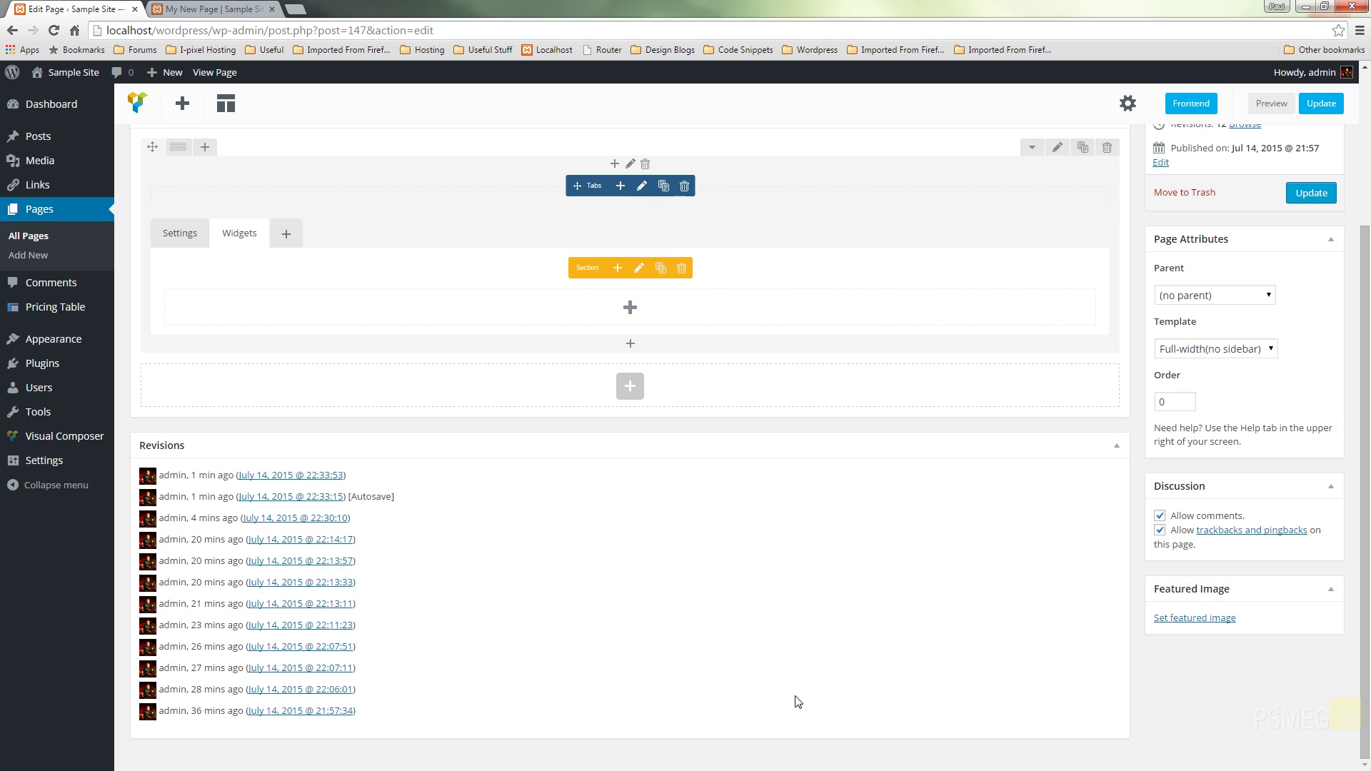
click(173, 236)
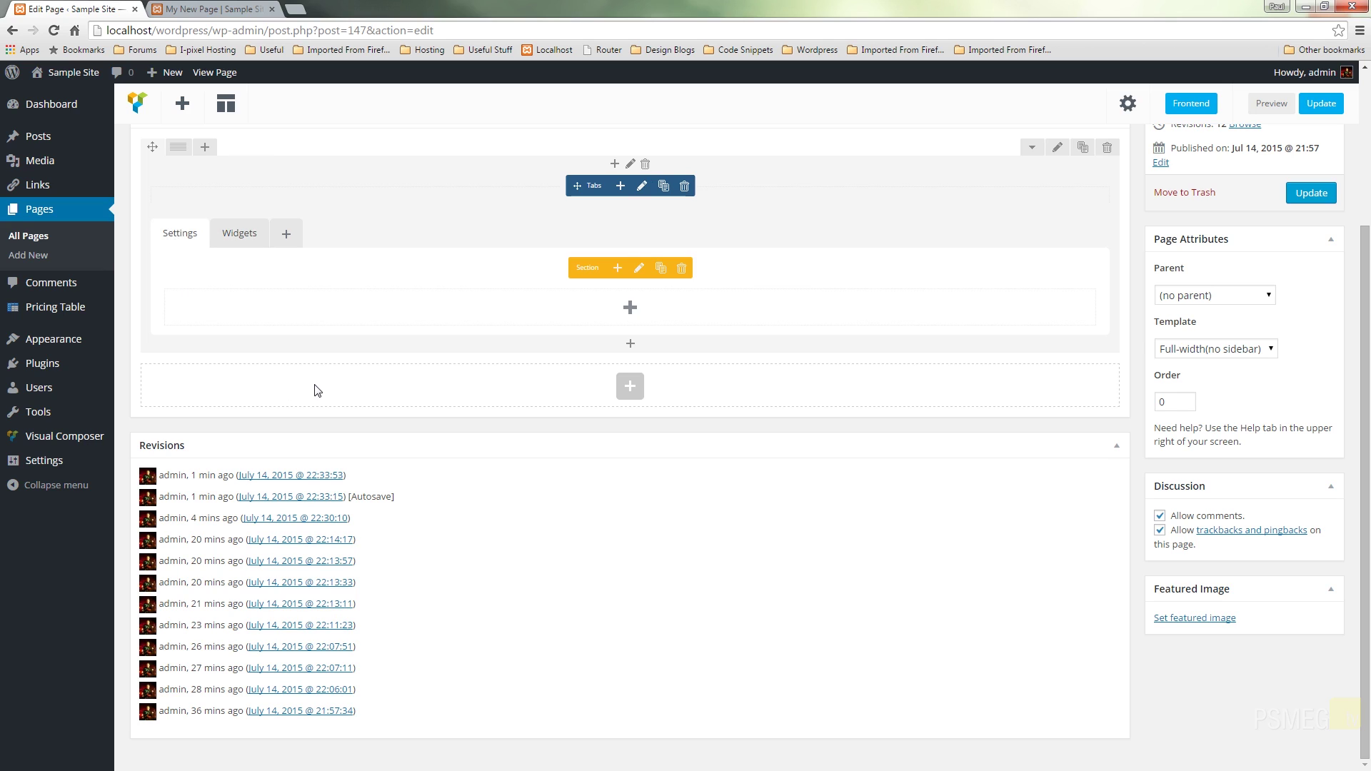
click(631, 312)
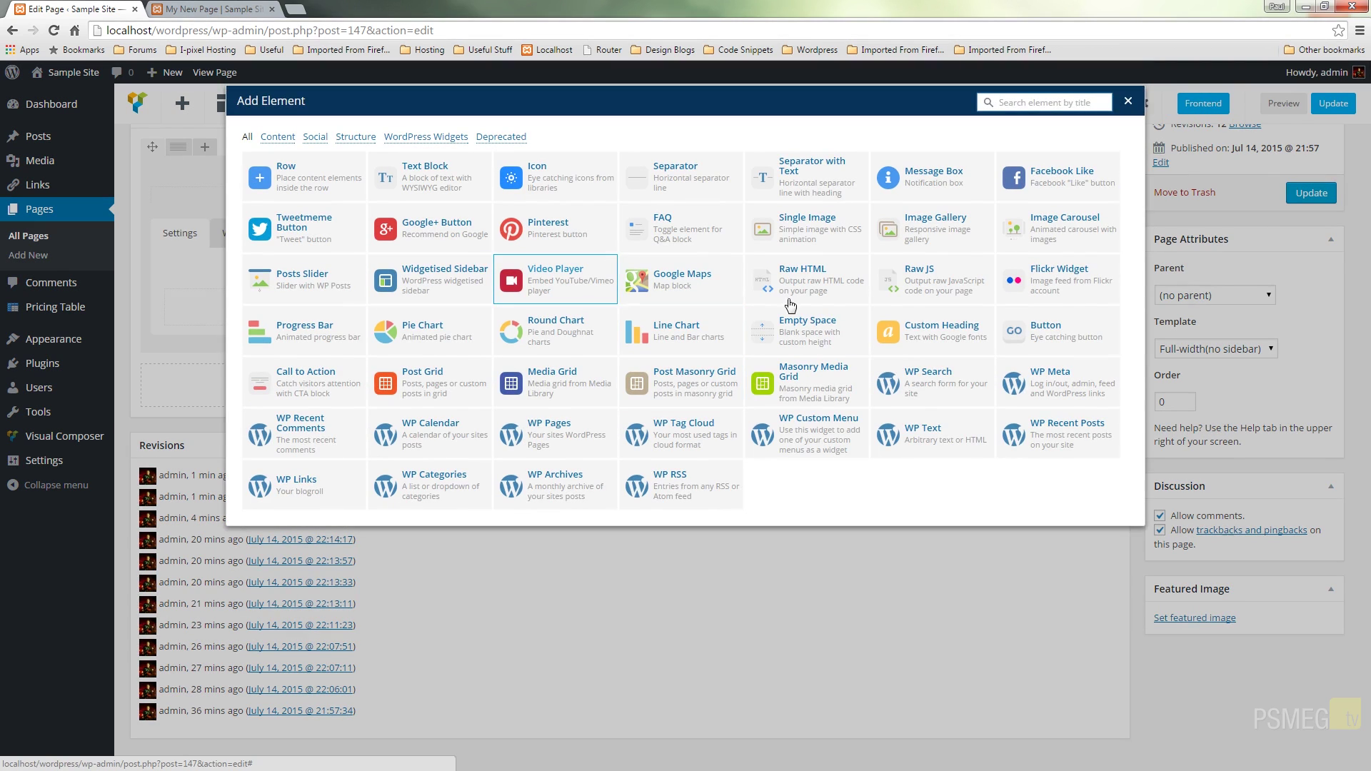
click(434, 182)
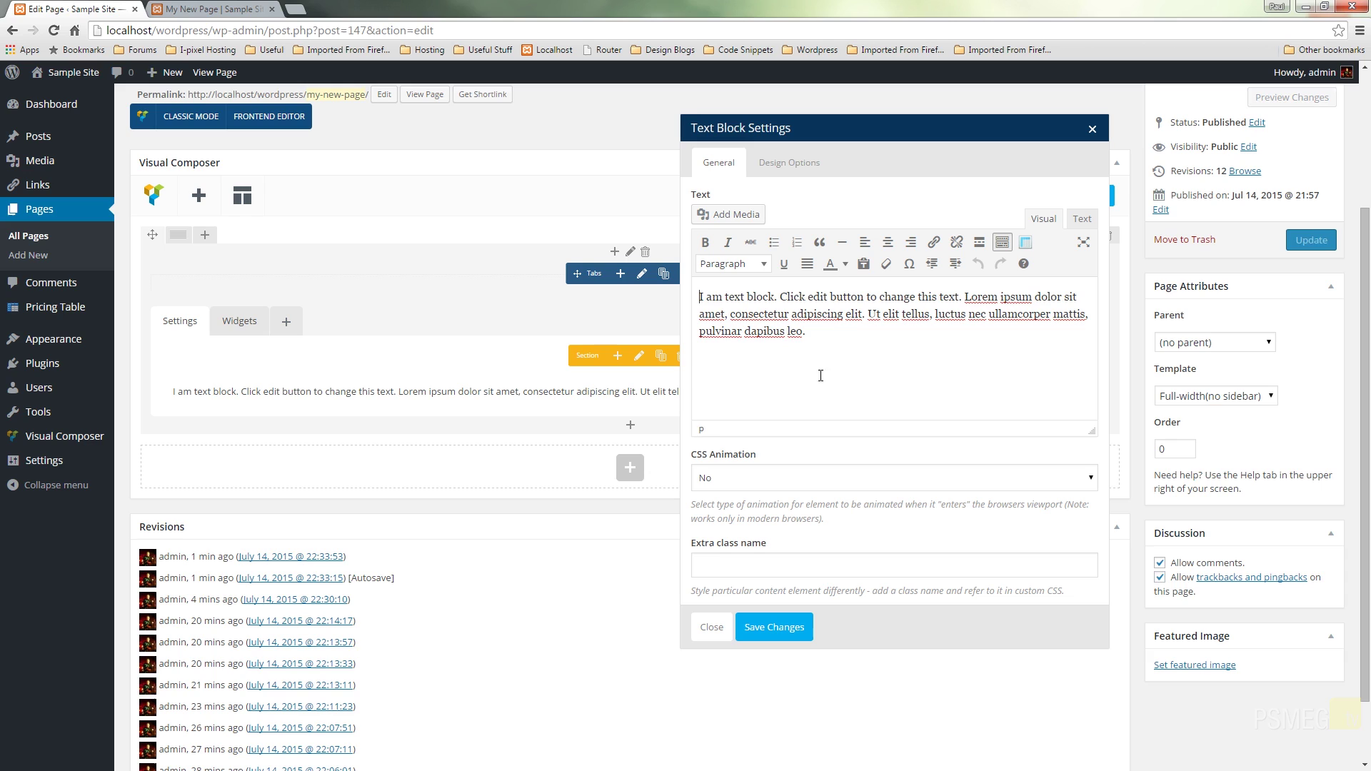
Replace the text block's placeholder text with the pasted lorem ipsum paragraphs.
drag(788, 331, 628, 282)
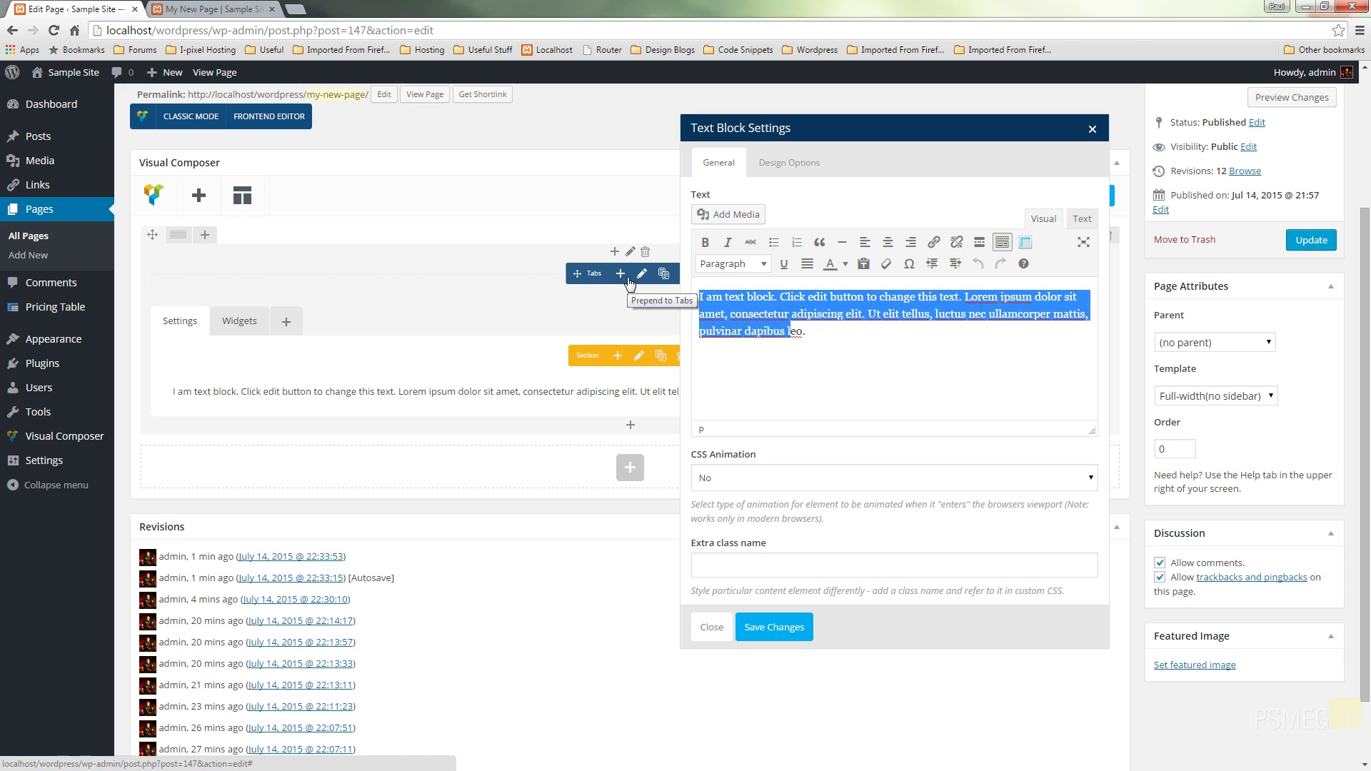
key(Delete)
key(ctrl+shift+Right)
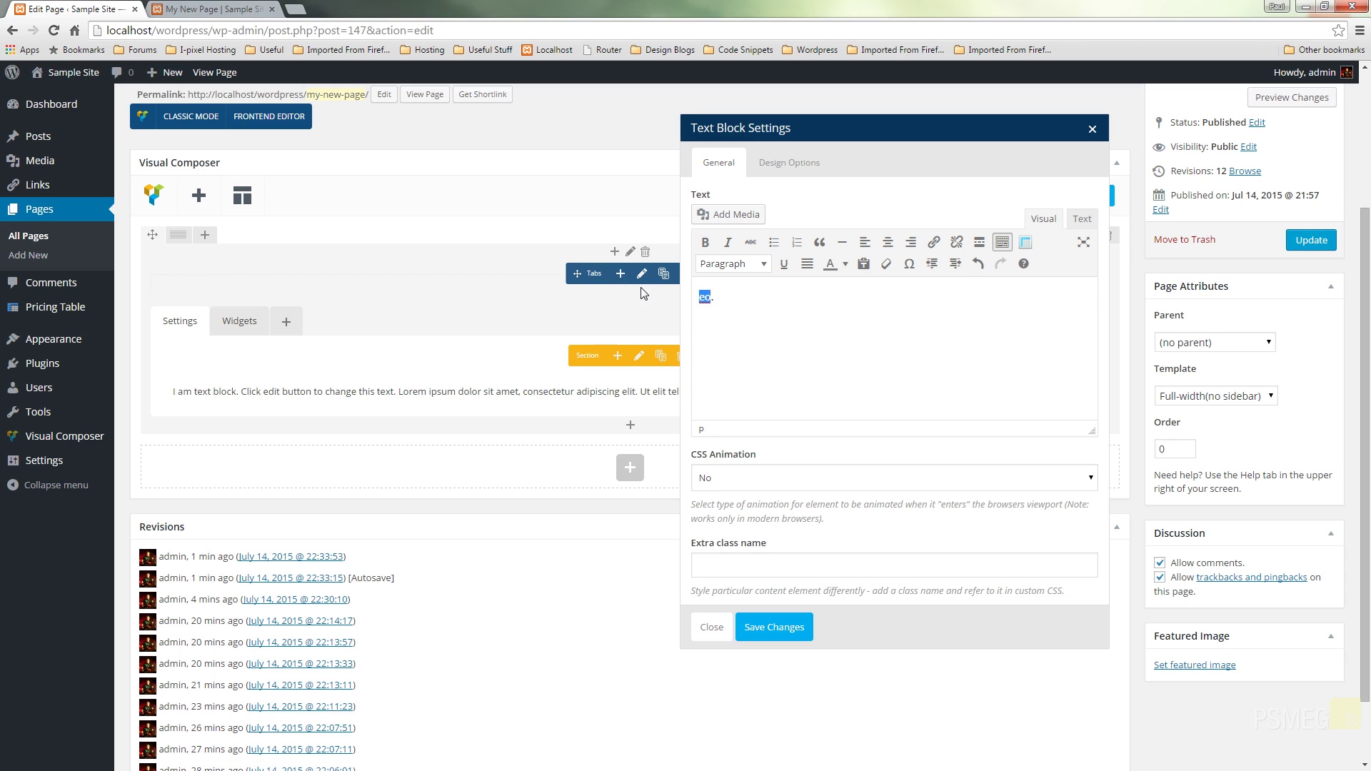
key(Delete)
key(Delete)
key(ctrl+v)
Add 'Settings' above the paragraphs as a Heading 3 and save the text block.
drag(1091, 373, 1091, 314)
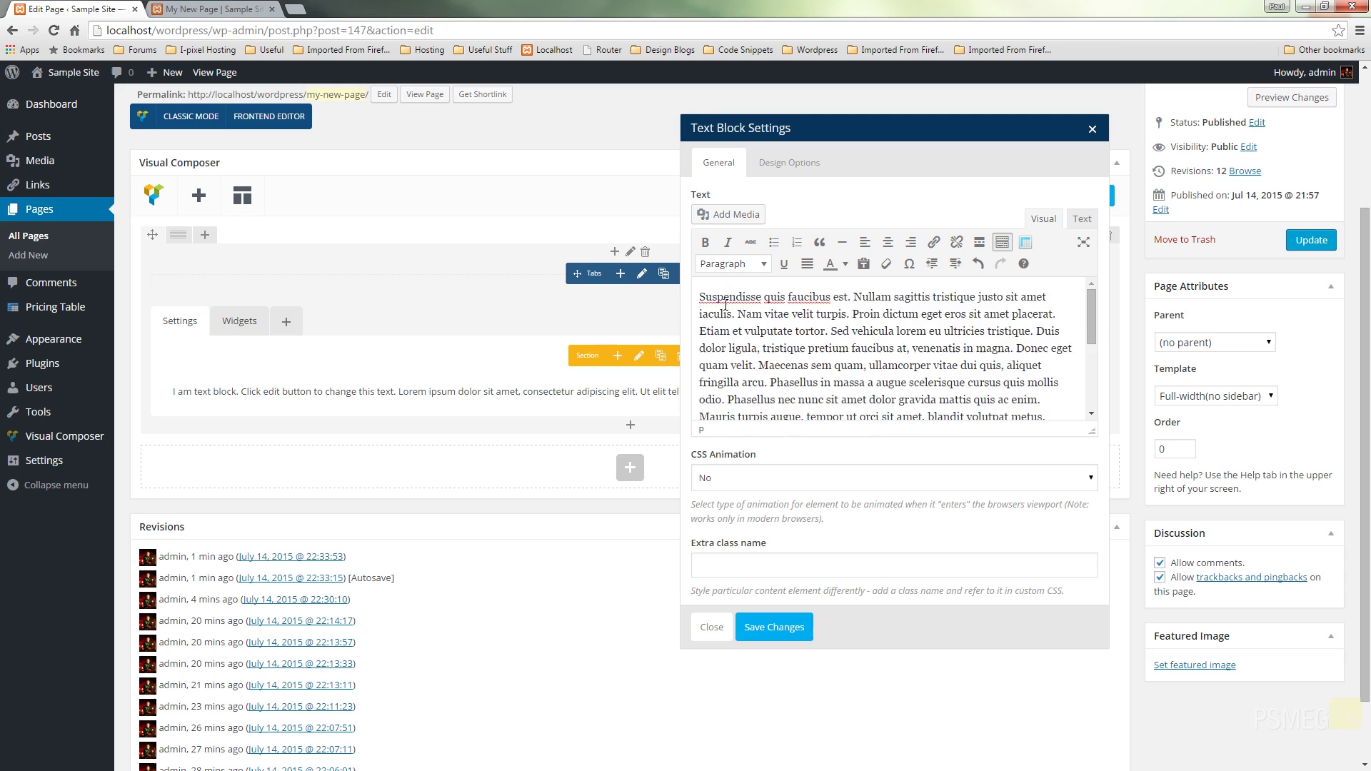
key(Return)
text(Settings)
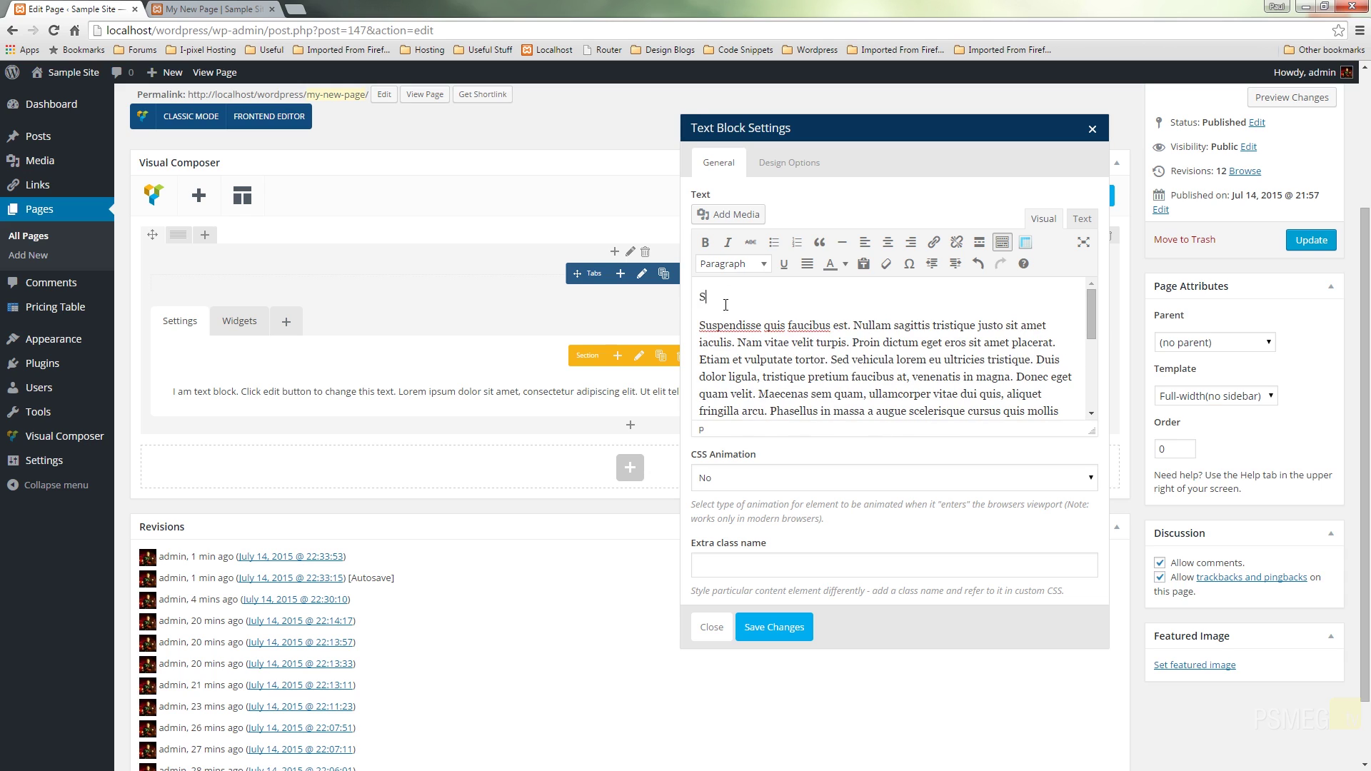
click(749, 264)
click(741, 373)
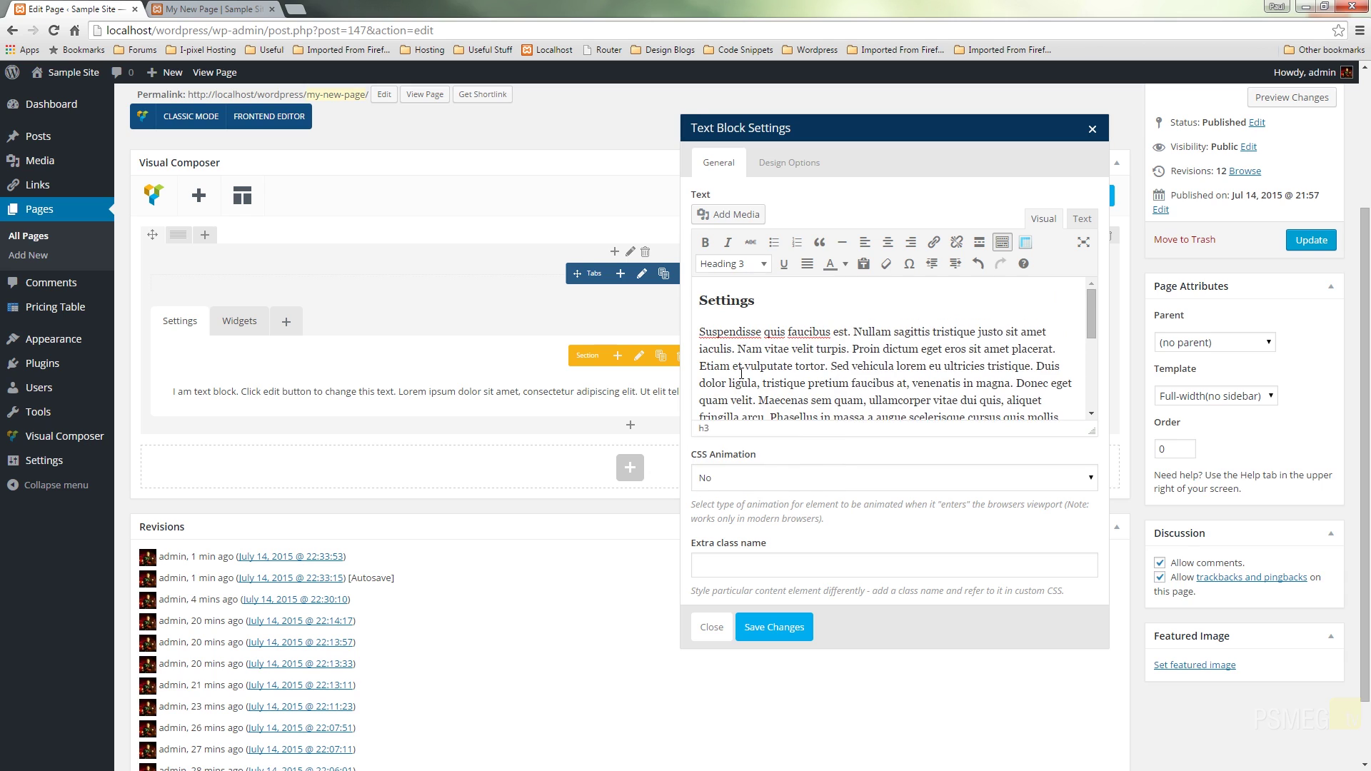
click(793, 625)
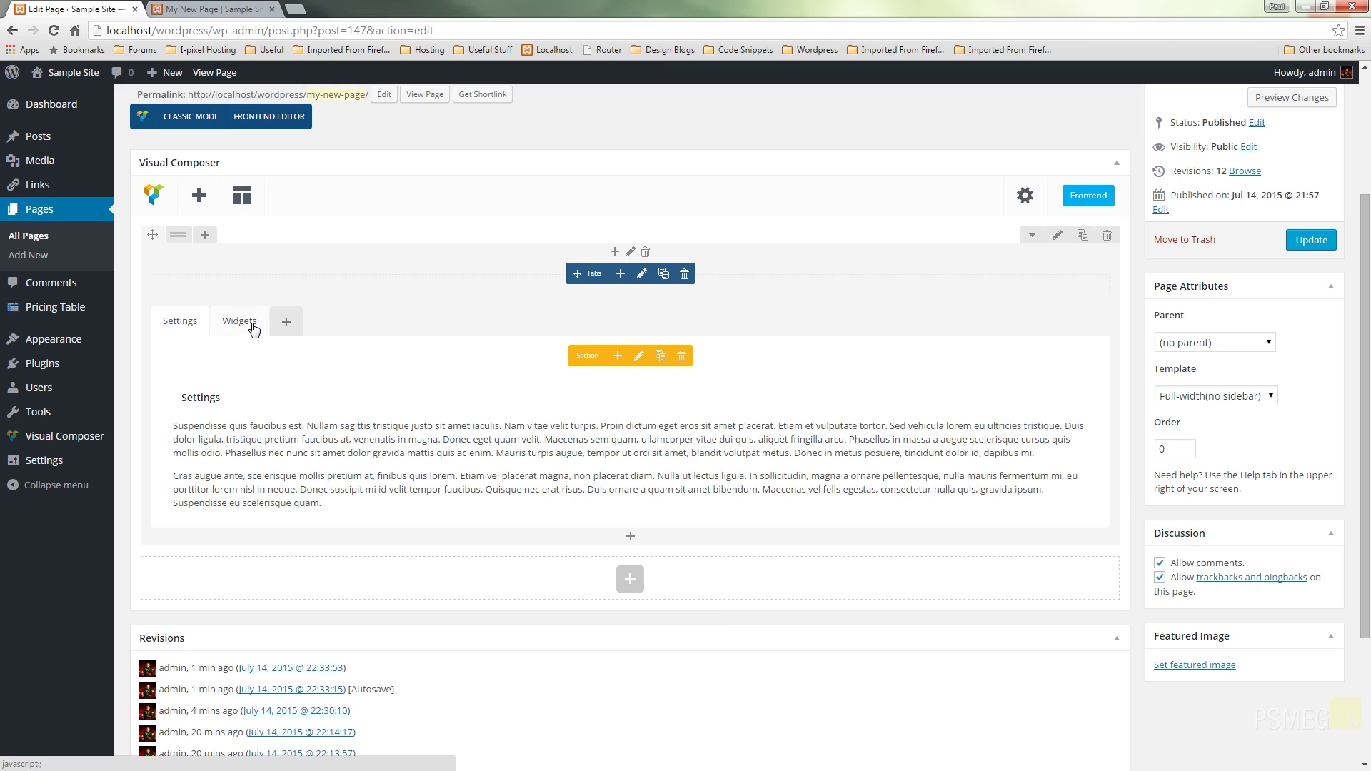
Add a Text Block to the Widgets tab and clear its placeholder text.
click(254, 329)
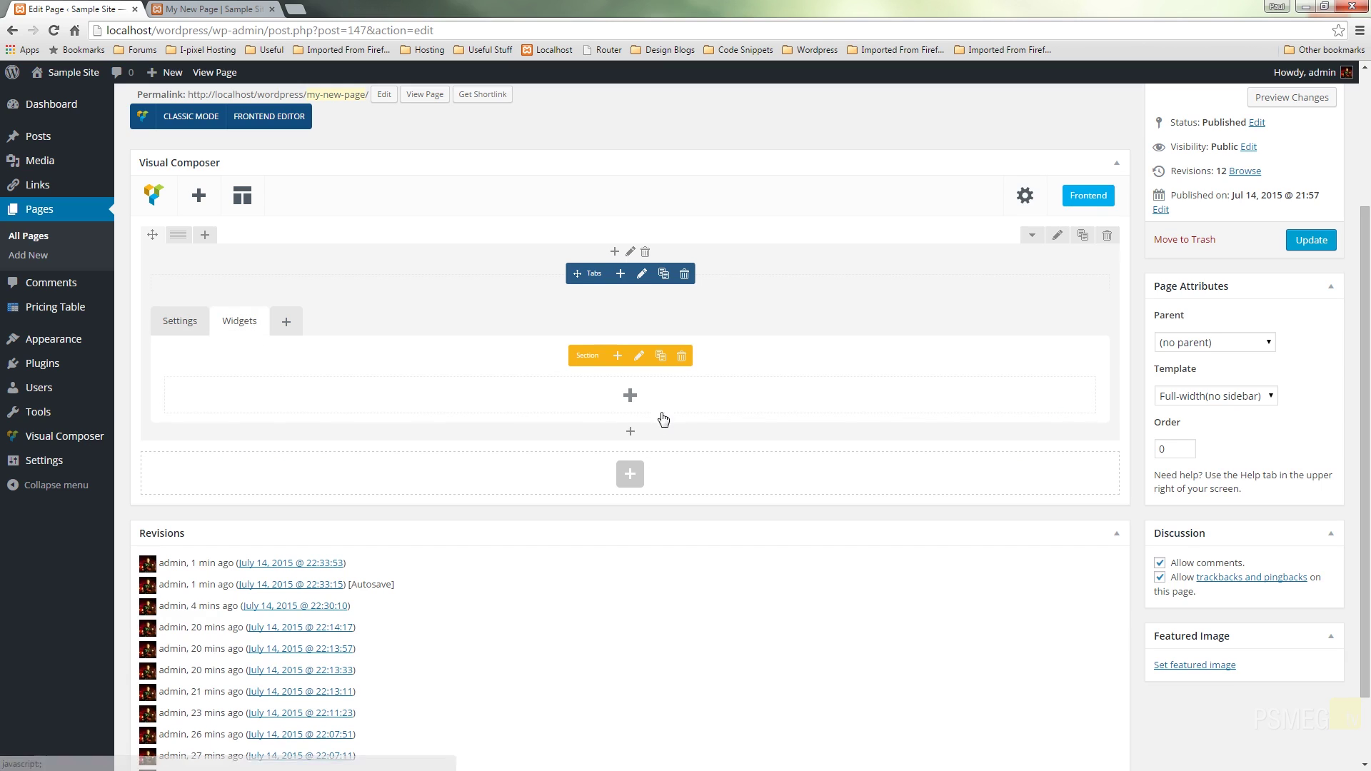
click(628, 397)
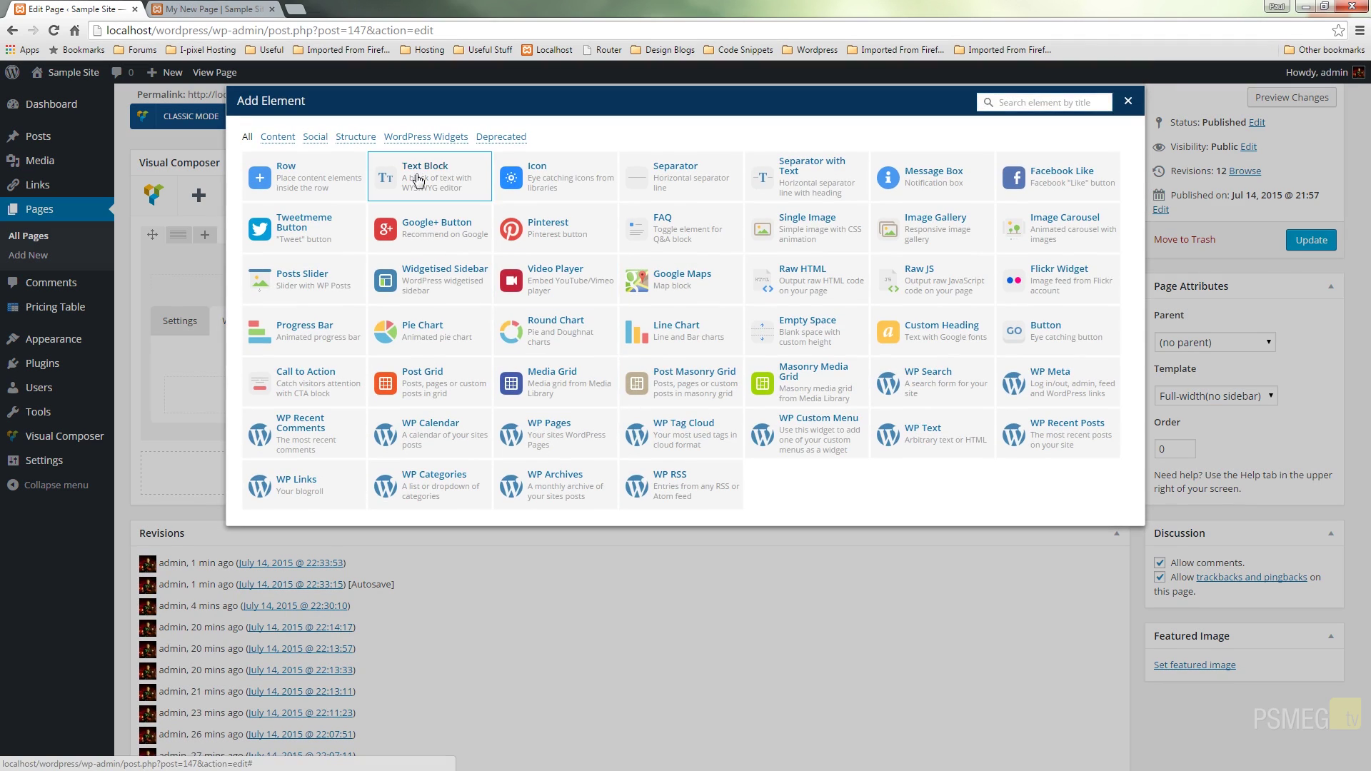
click(416, 174)
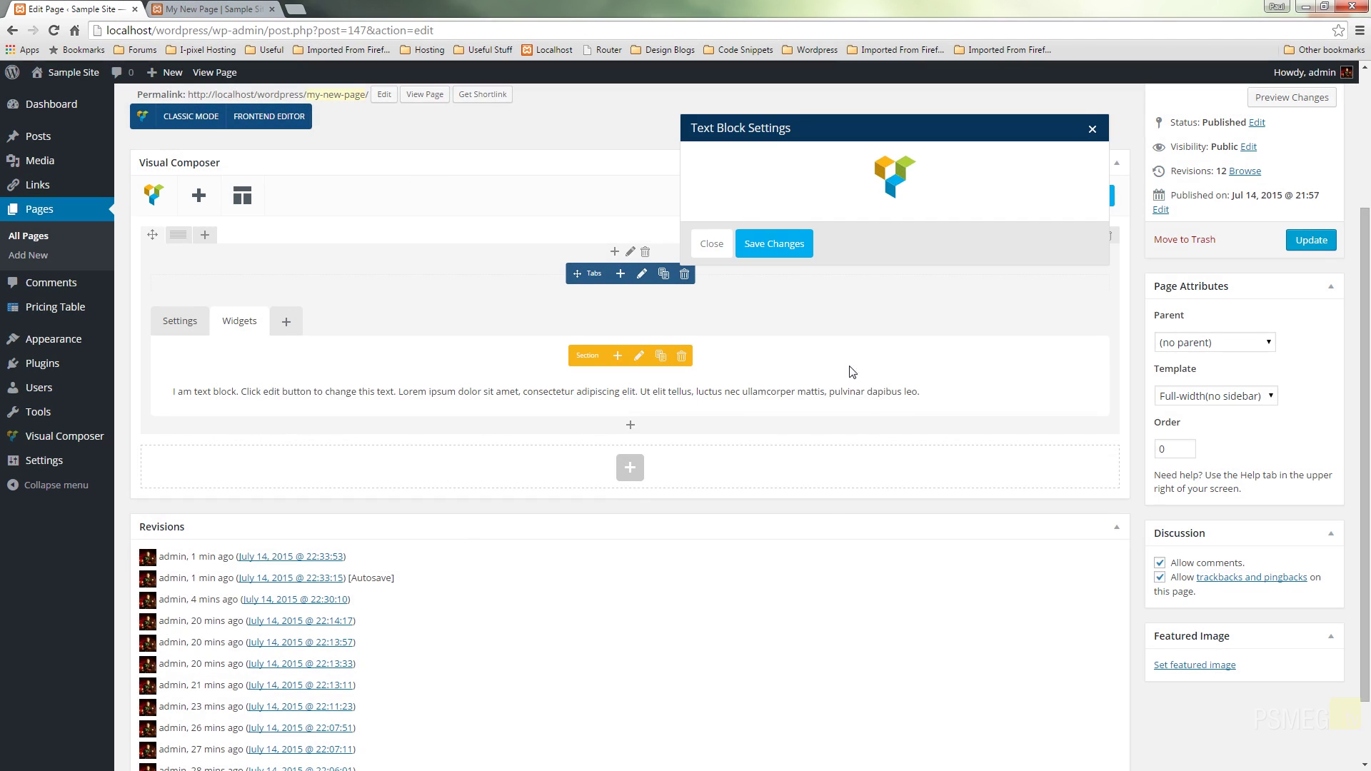
mouse_move(859, 352)
mouse_down()
mouse_move(720, 334)
mouse_move(662, 280)
mouse_up()
key(BackSpace)
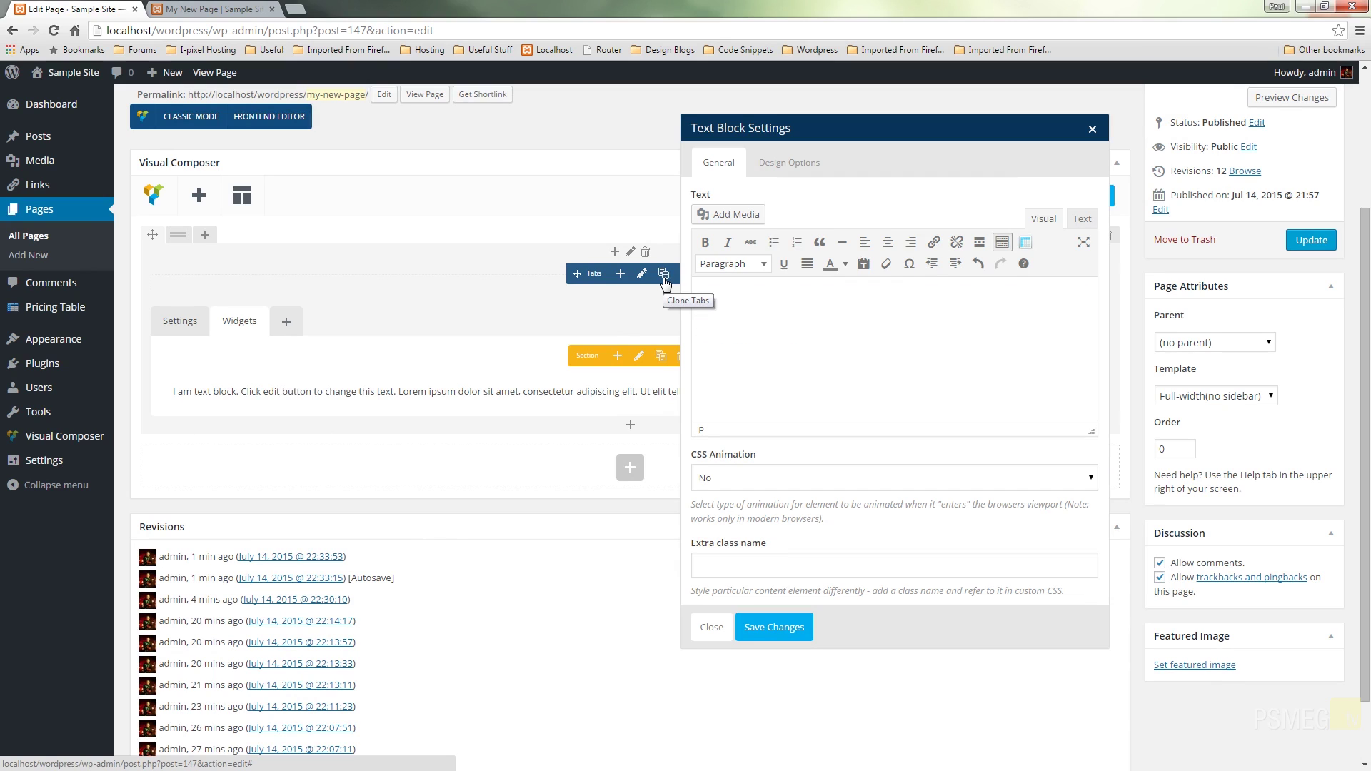
Type 'Widgets' as a Heading 3 above pasted lorem ipsum paragraphs and save.
text(Widgets)
key(ctrl+v)
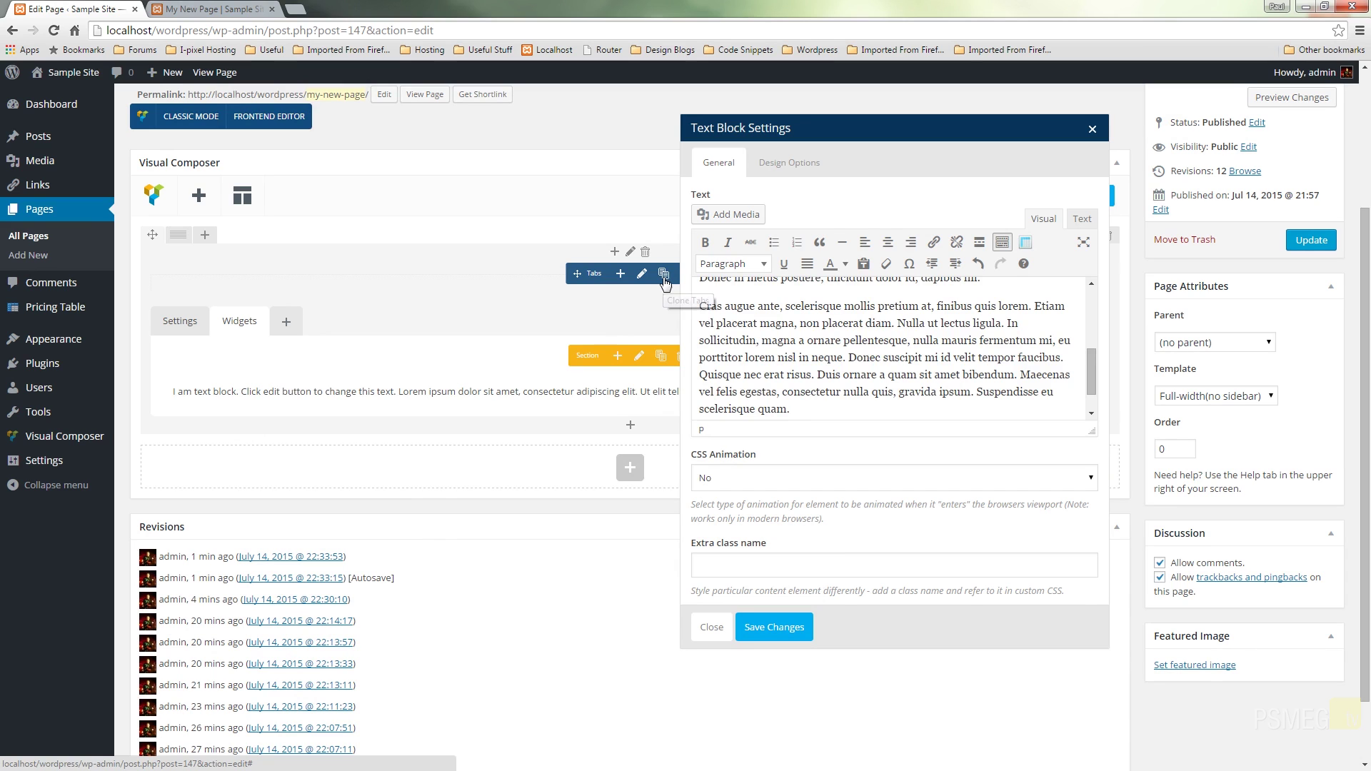
scroll(856, 354, up, 5)
scroll(856, 353, up, 1)
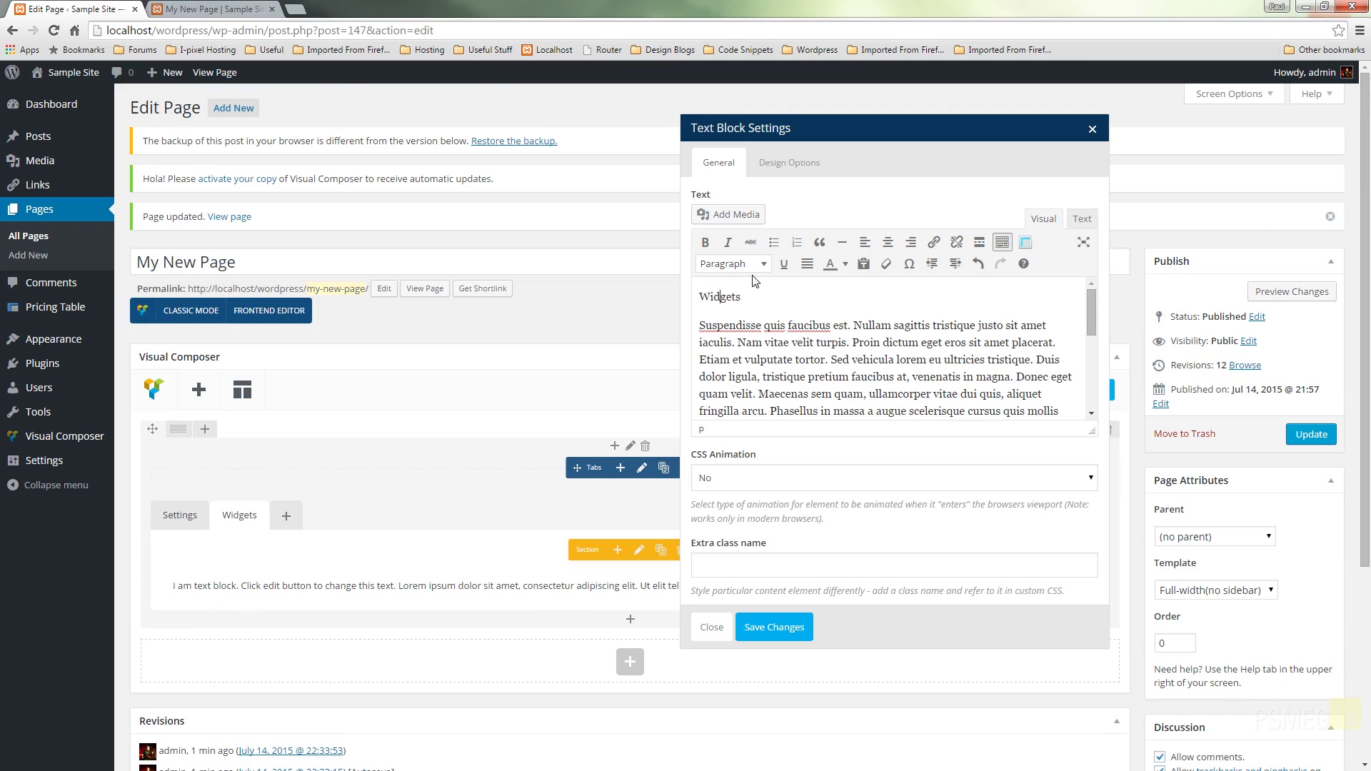
click(733, 263)
click(741, 379)
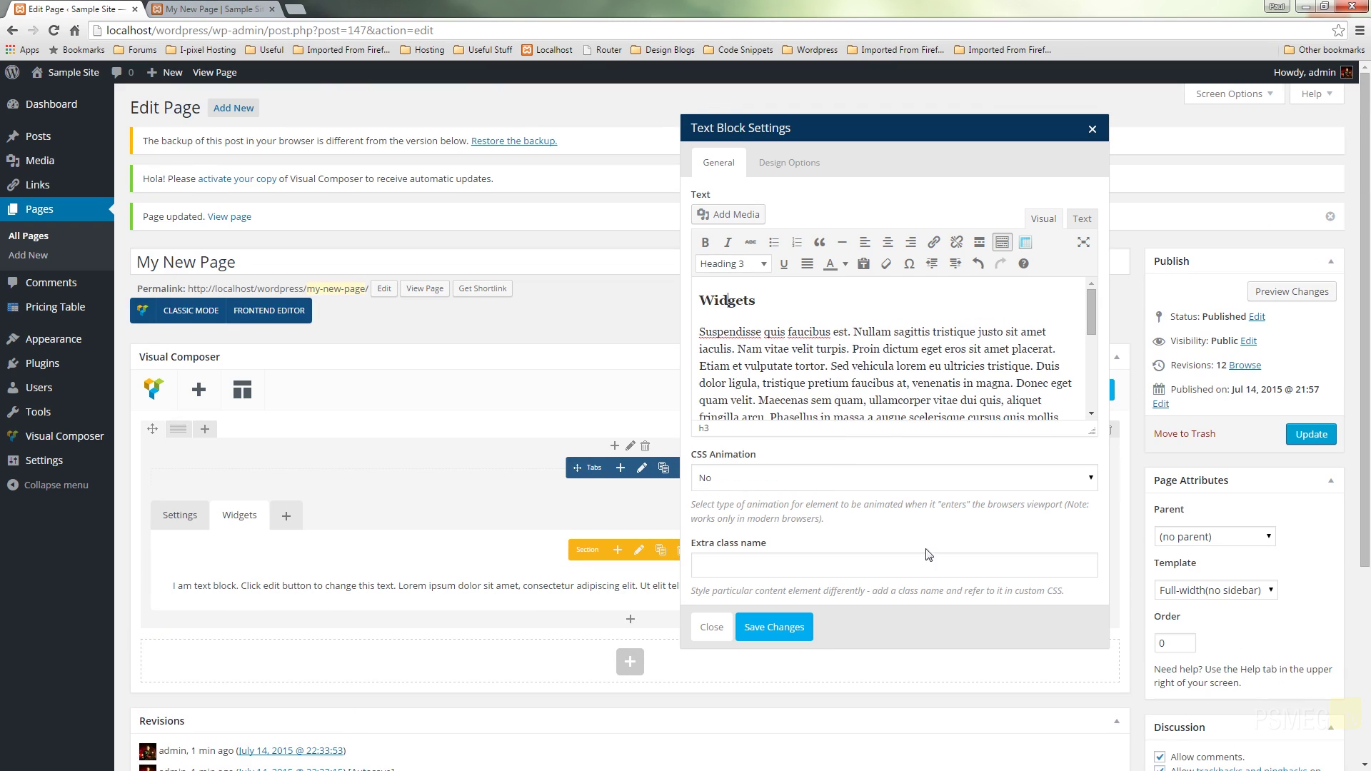
click(786, 628)
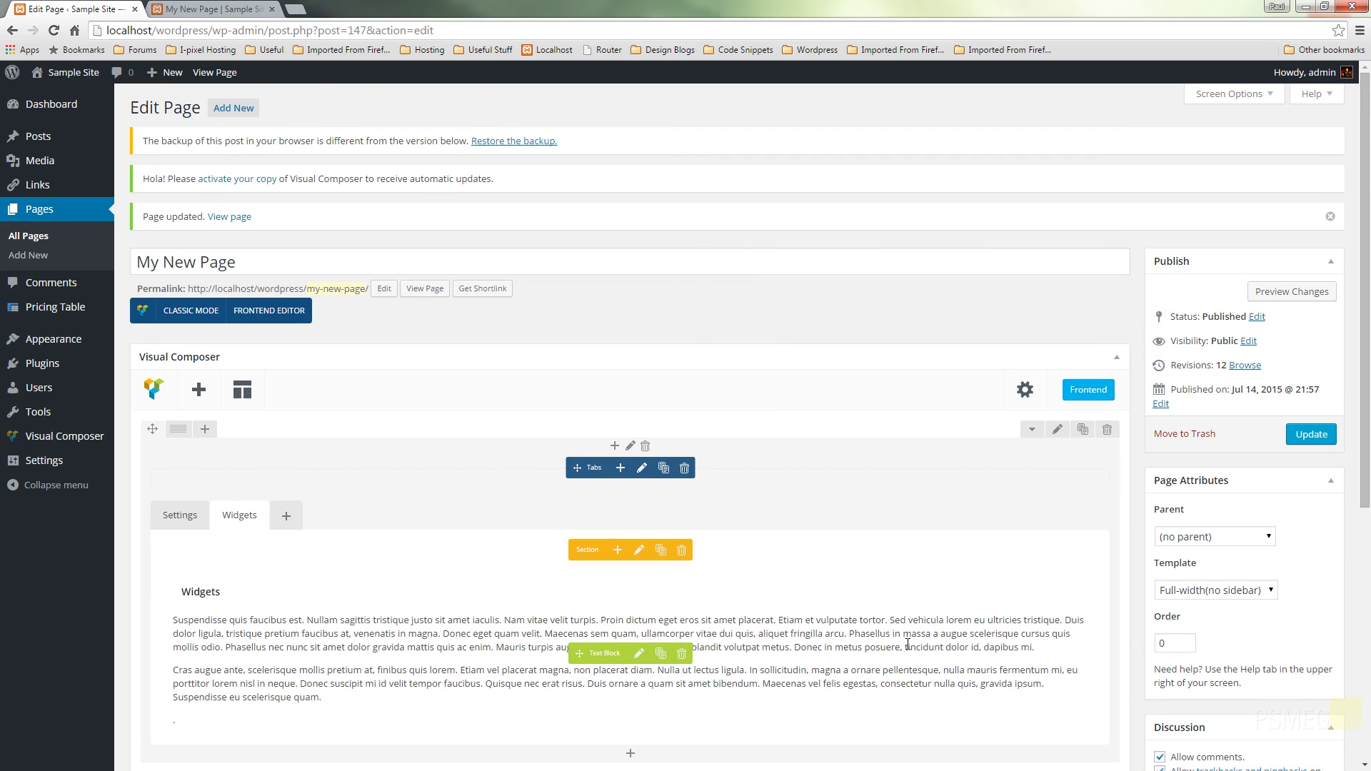
Review the contents of the Settings and Widgets tabs.
scroll(514, 480, down, 2)
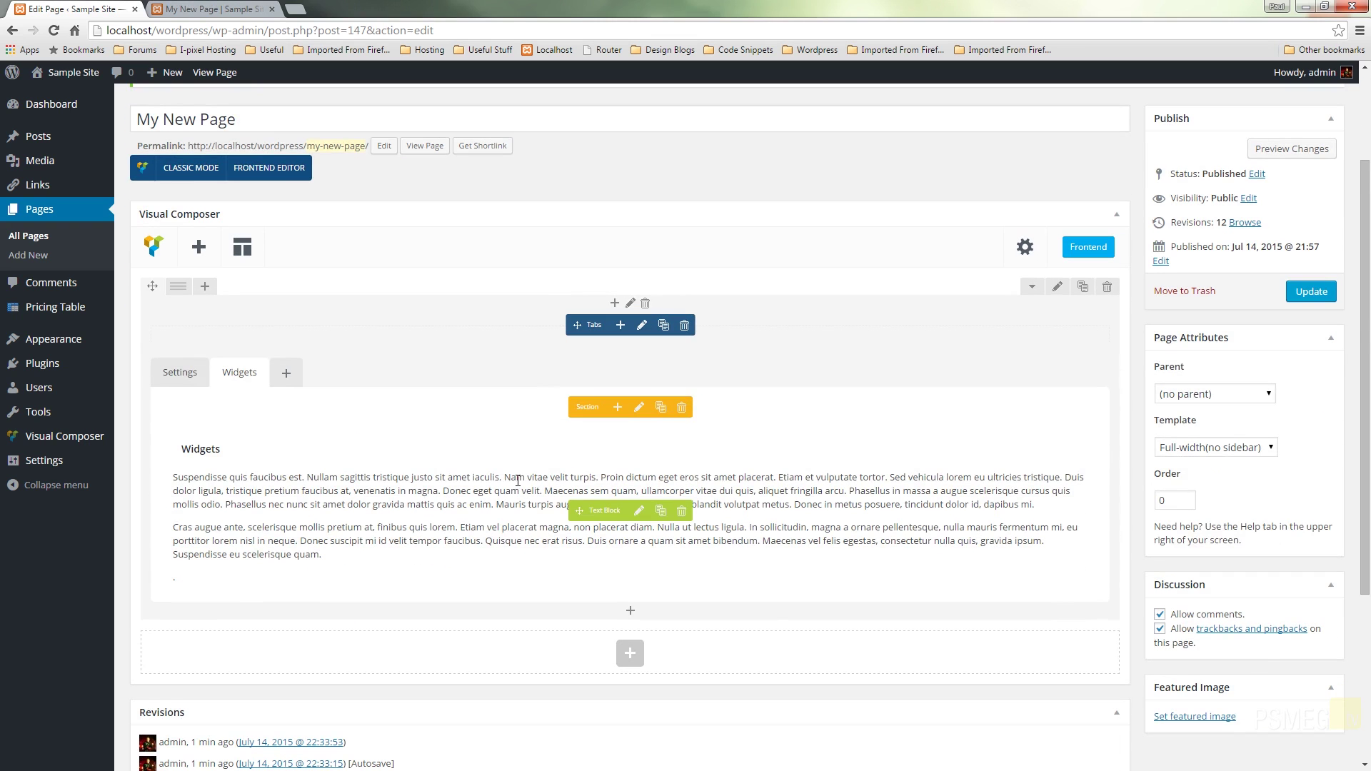
click(180, 376)
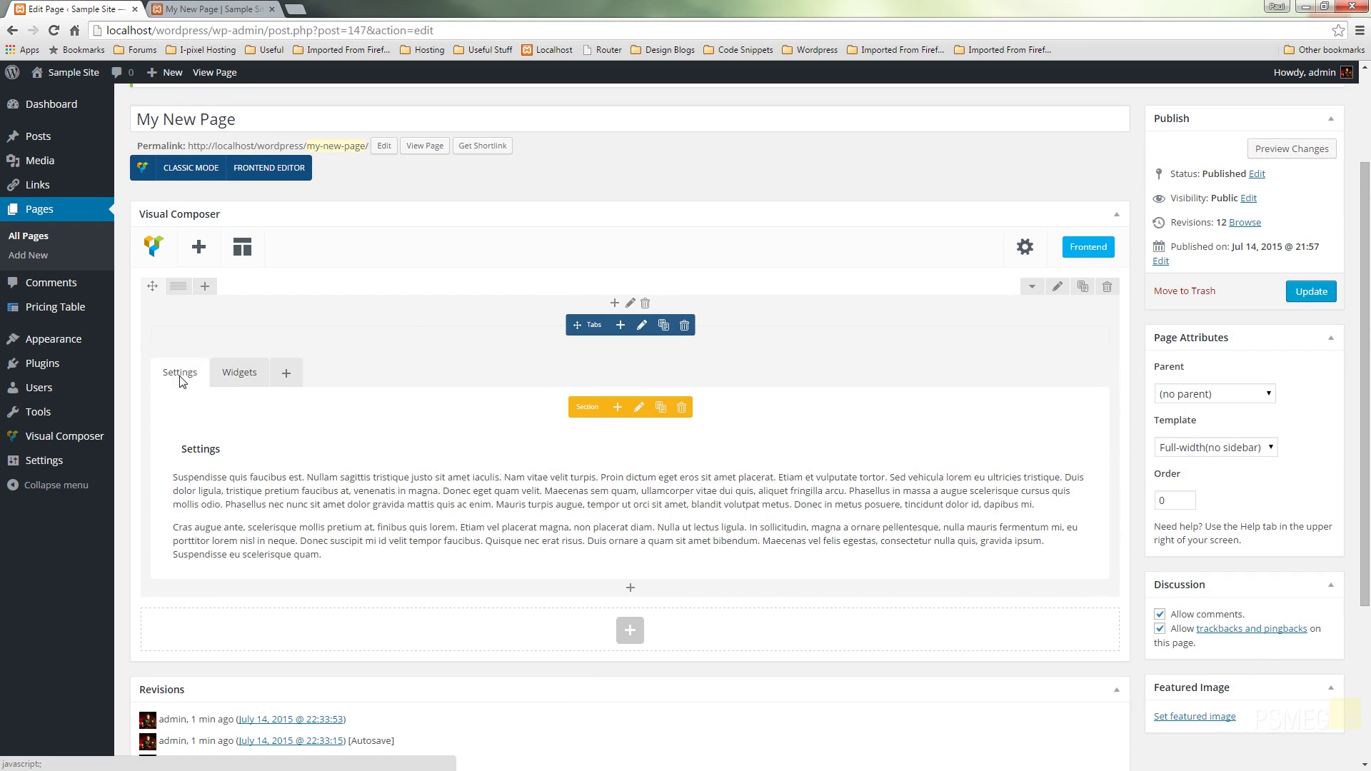
click(228, 383)
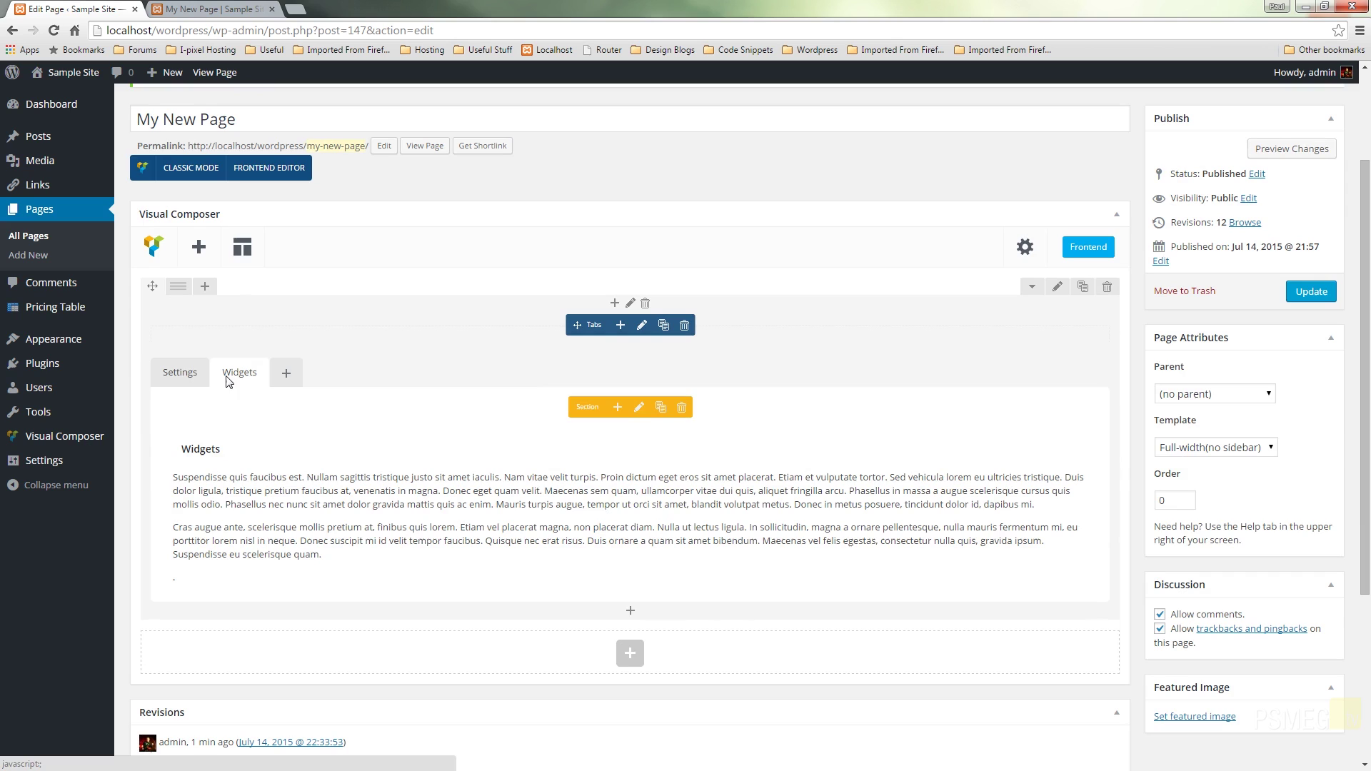
Add and delete a spare third tab, update the page, and view it live.
click(296, 377)
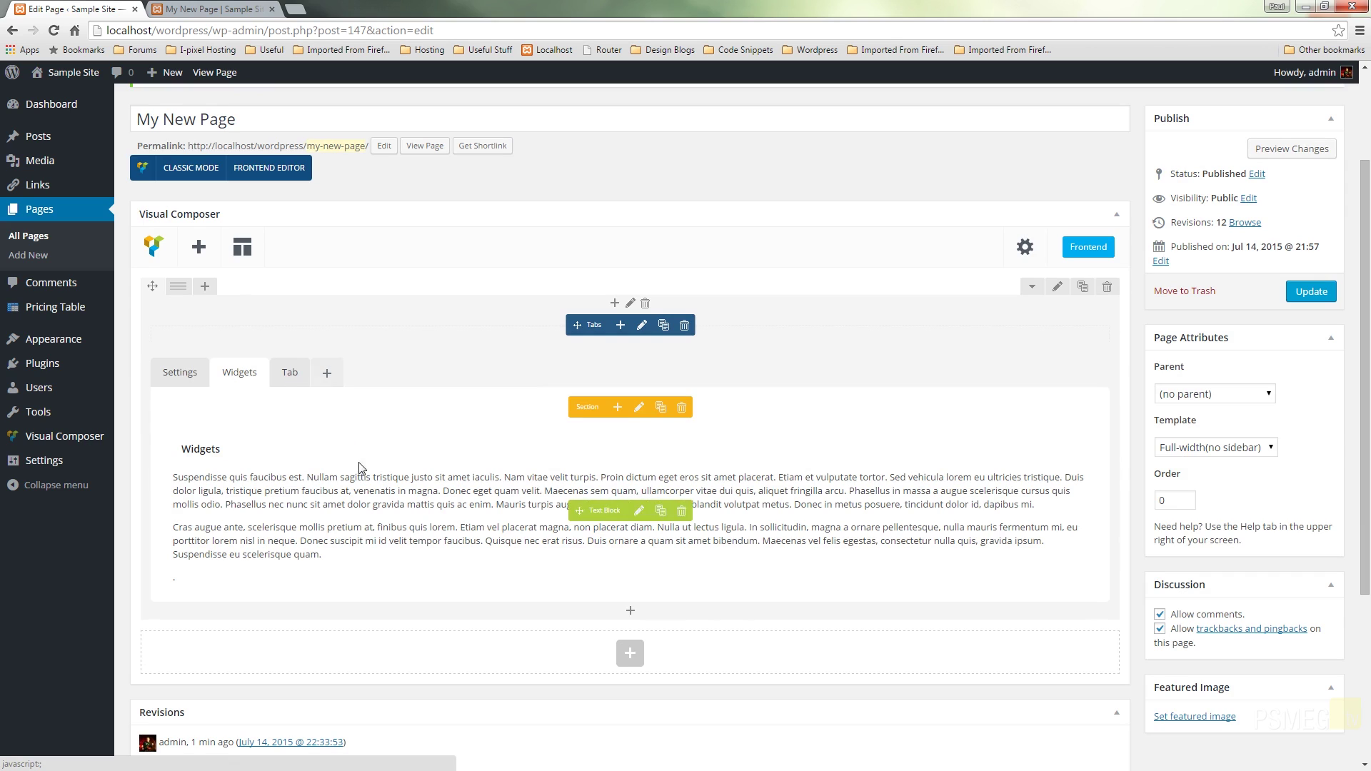
click(292, 384)
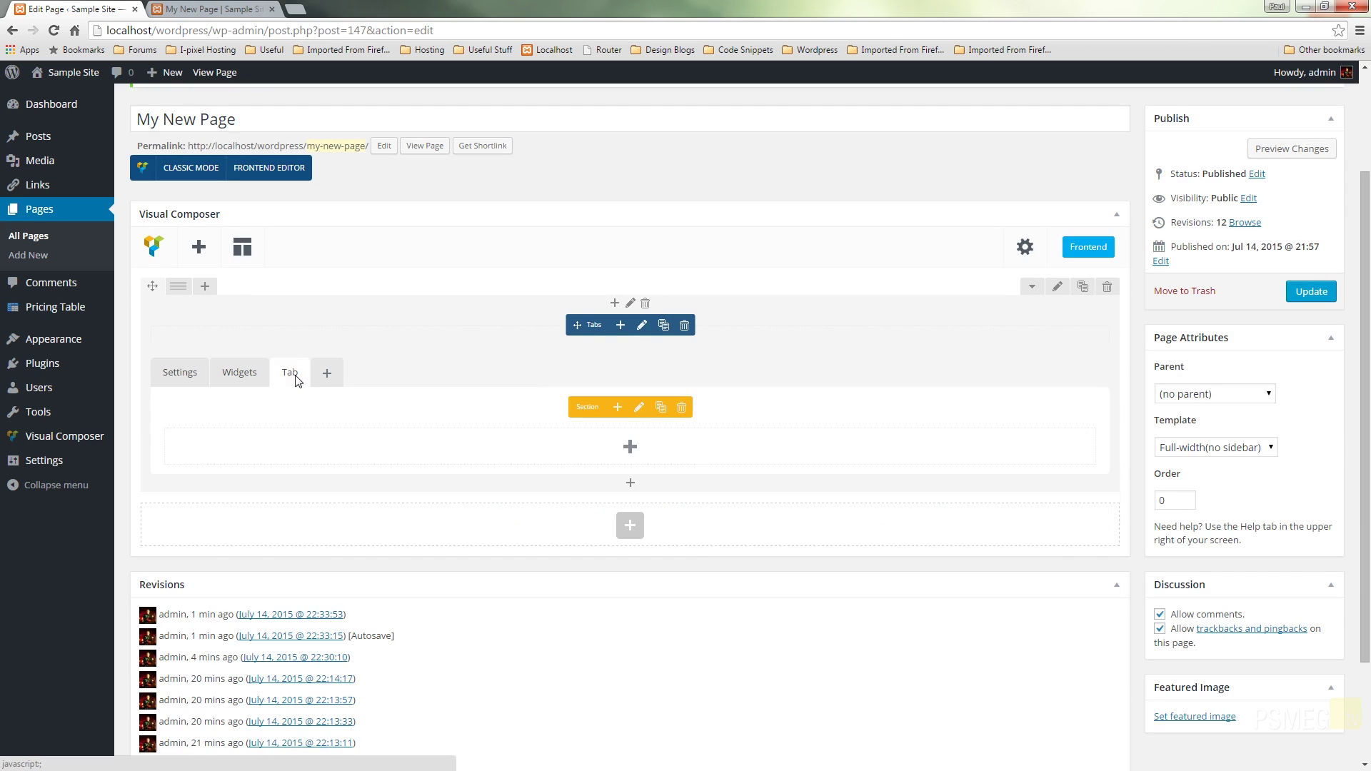
click(683, 411)
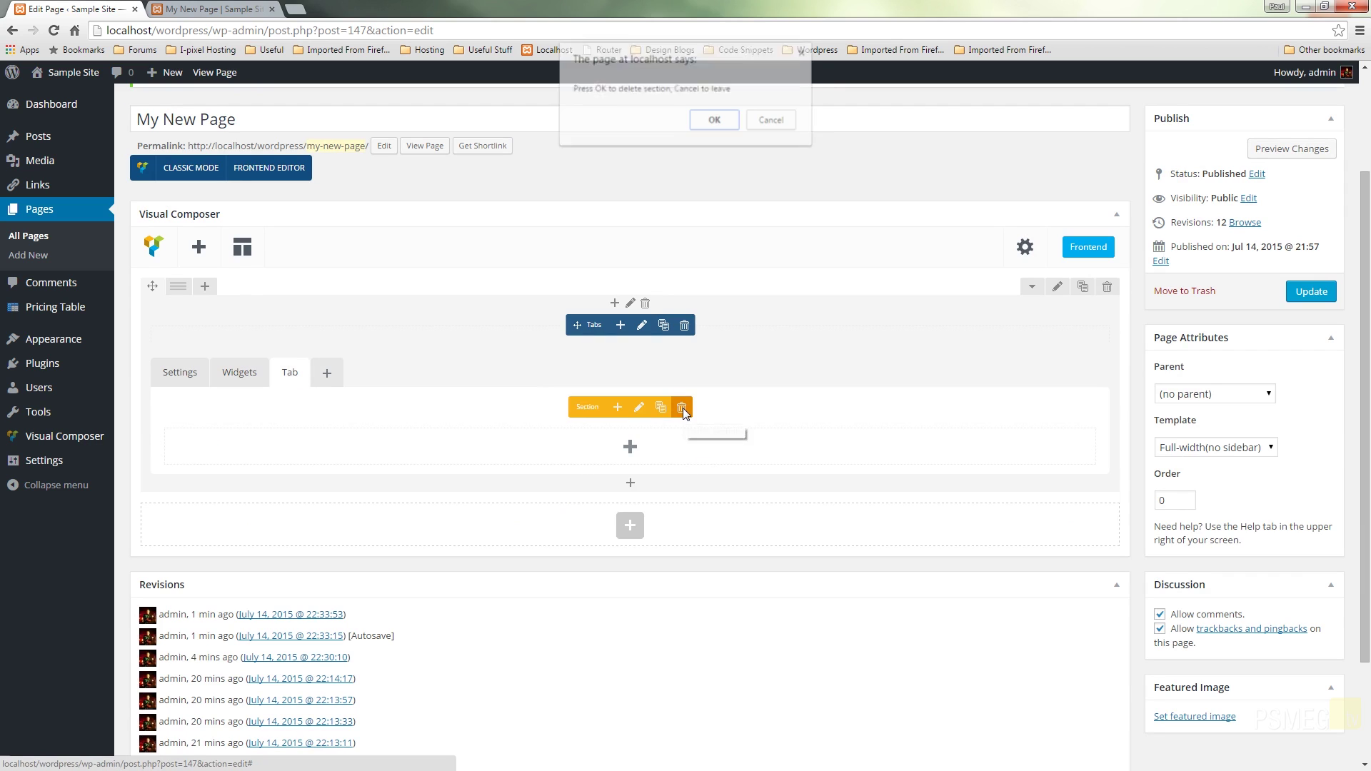
click(710, 121)
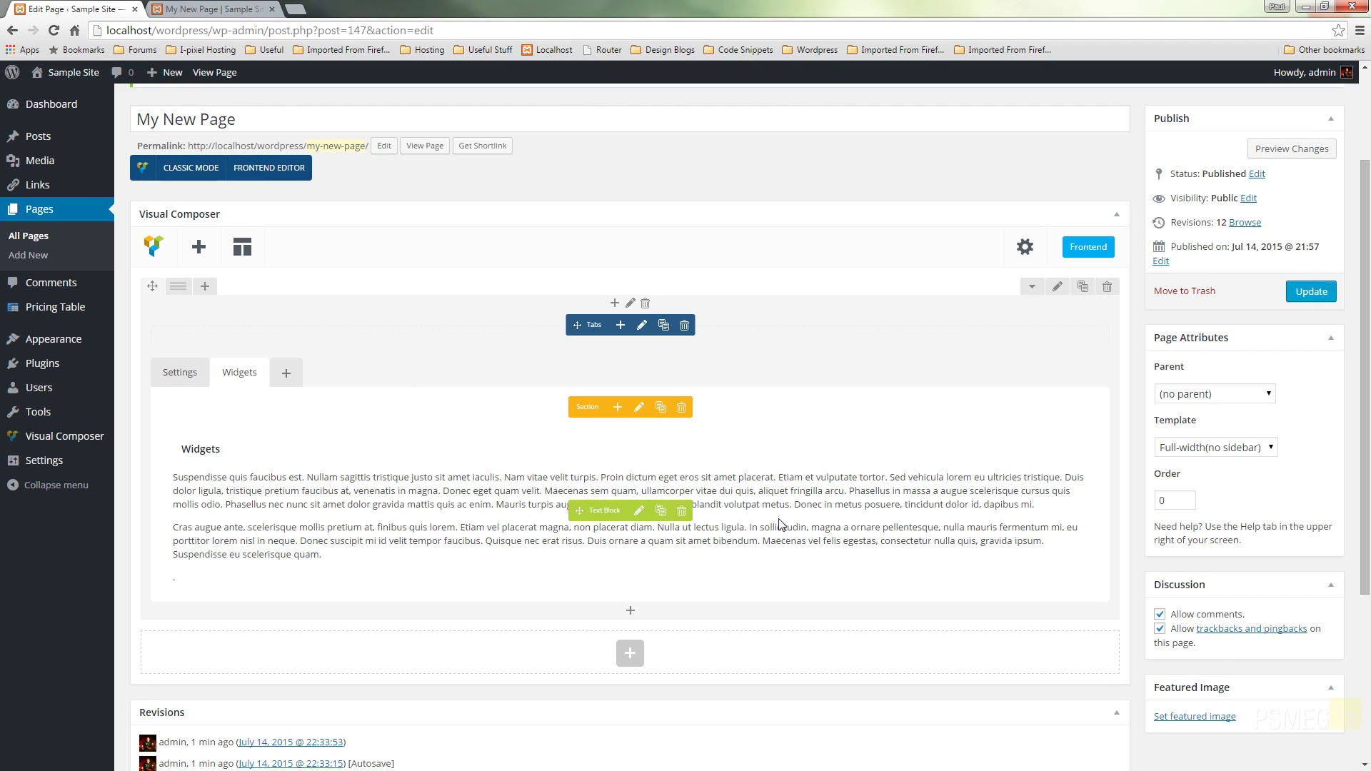
click(1308, 294)
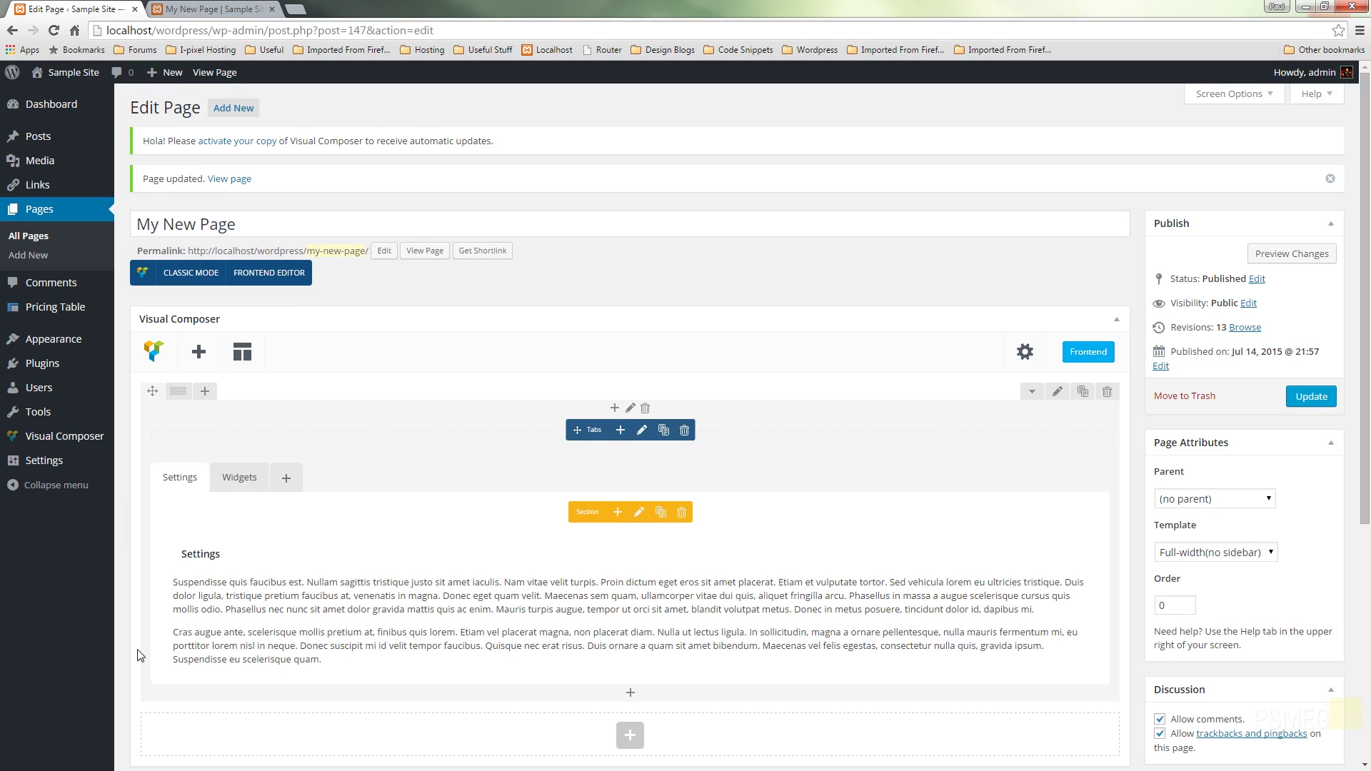
key(ctrl+Tab)
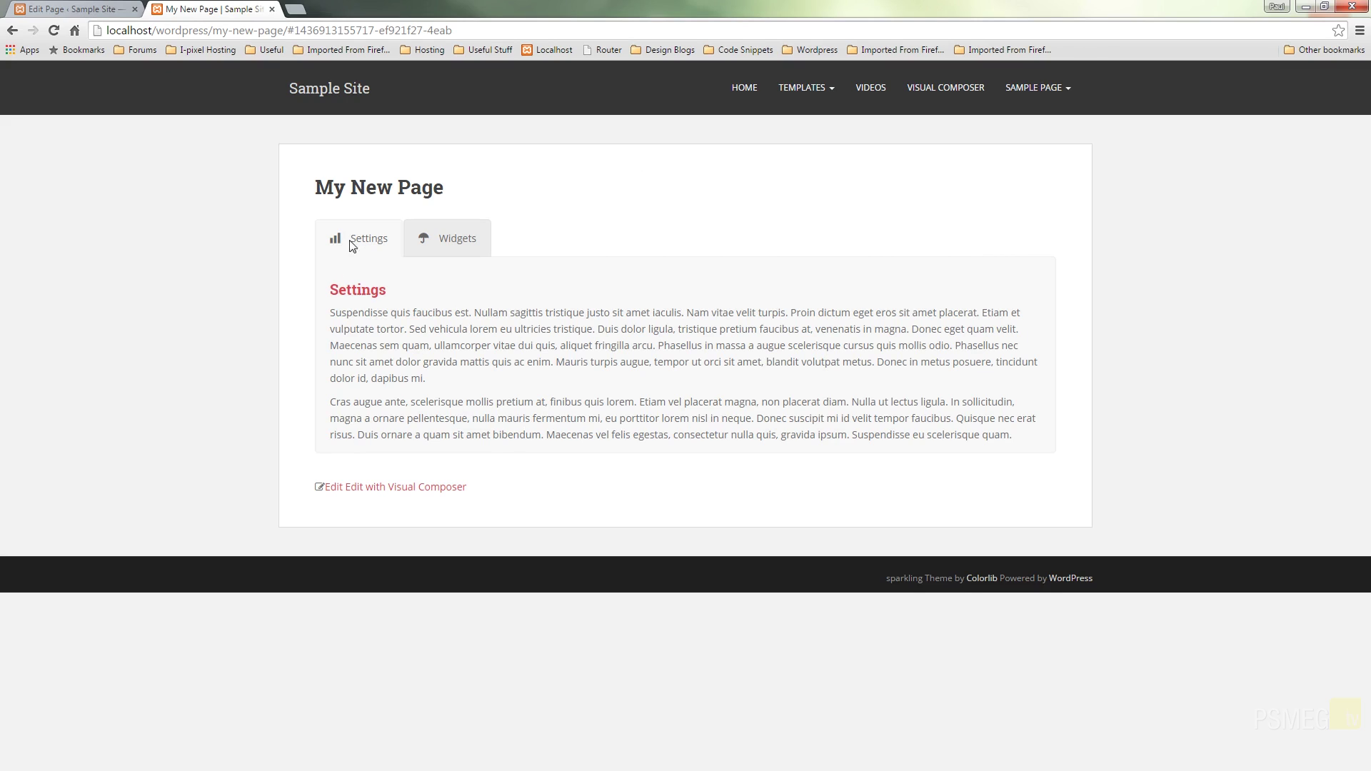
click(461, 246)
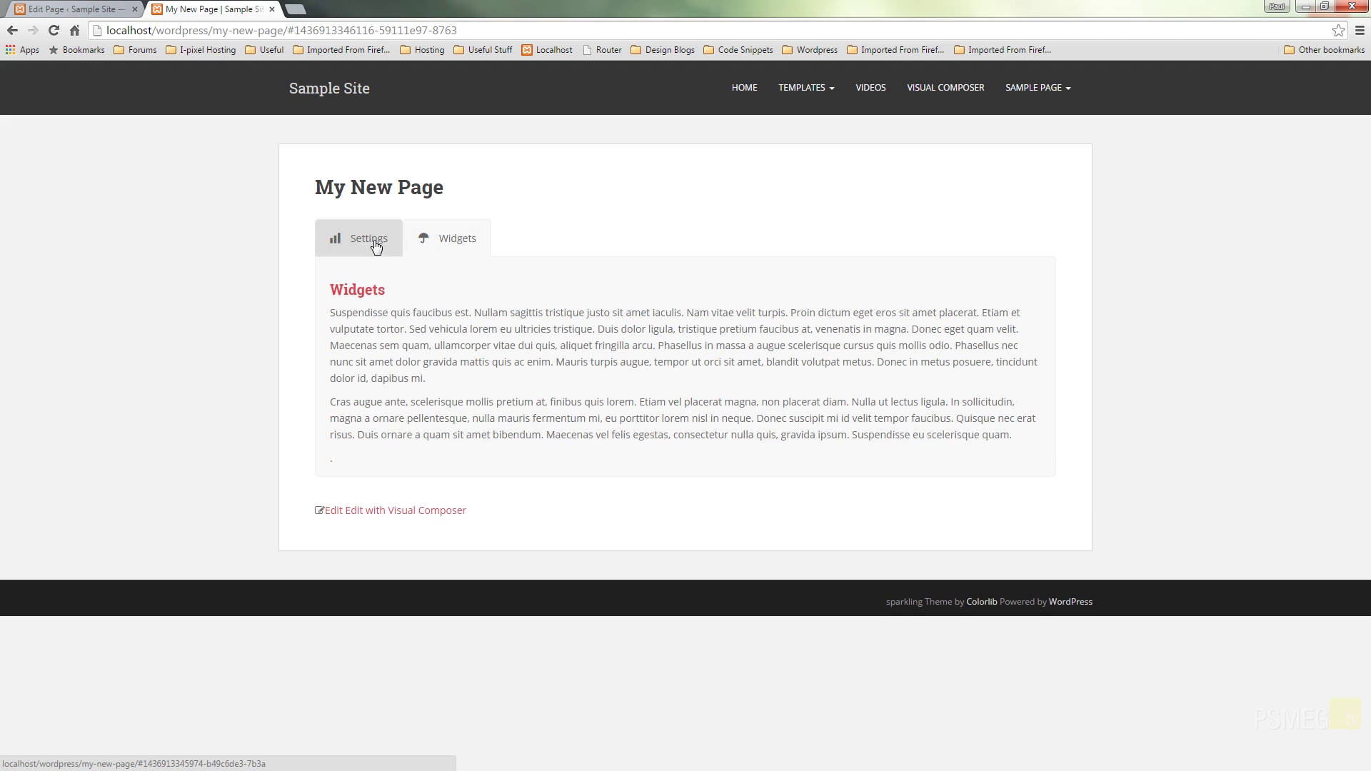
click(376, 246)
click(456, 242)
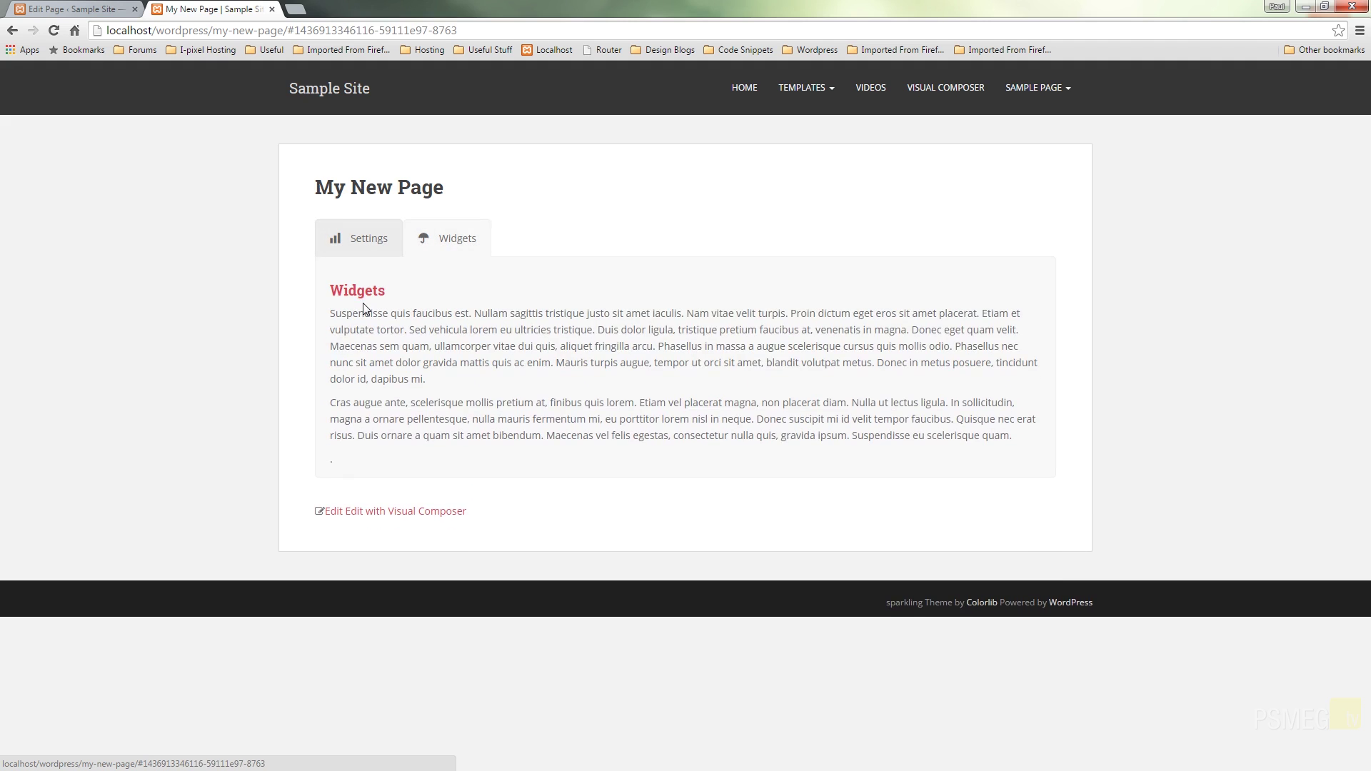
click(375, 245)
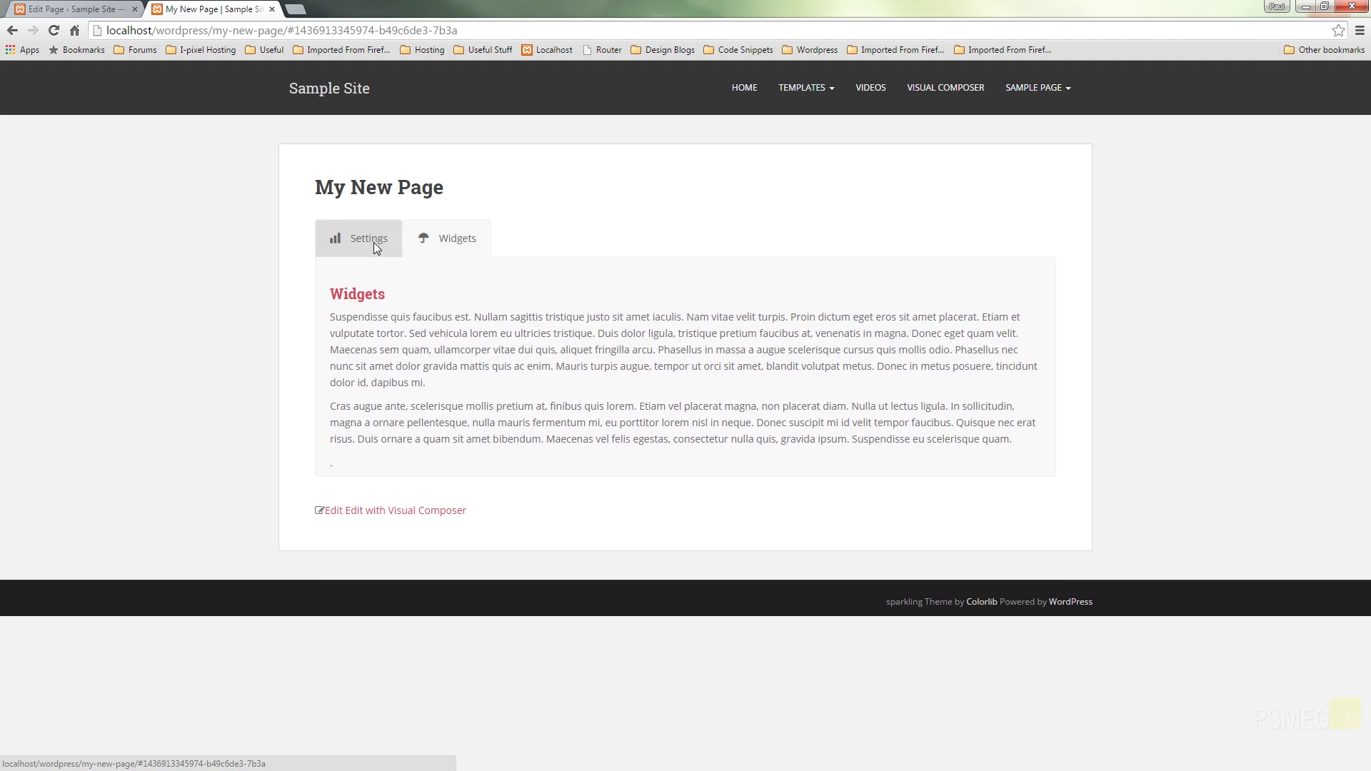